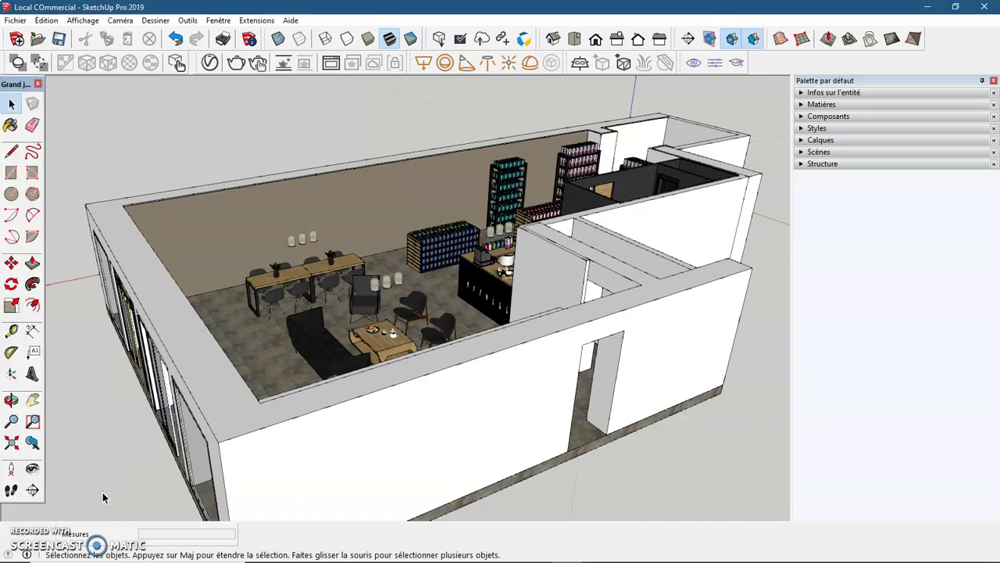
# Activate the Dimension tool from the Large Tool Set
pyautogui.click(101, 506)
# Dimension the left wall corner's height from top to bottom corner as 250 cm
pyautogui.click(32, 331)
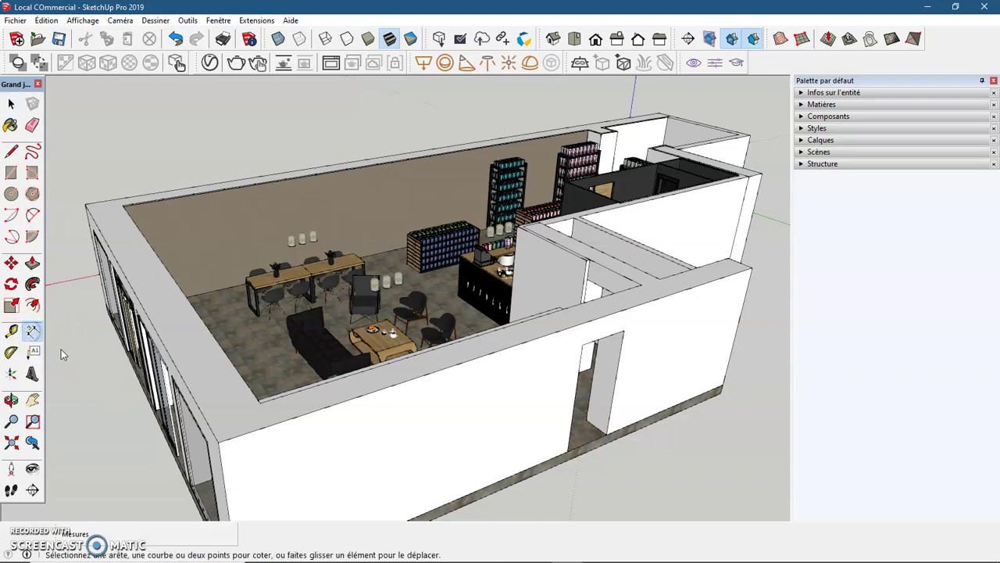
pyautogui.moveTo(99, 422); pyautogui.dragTo(273, 383, button='middle')
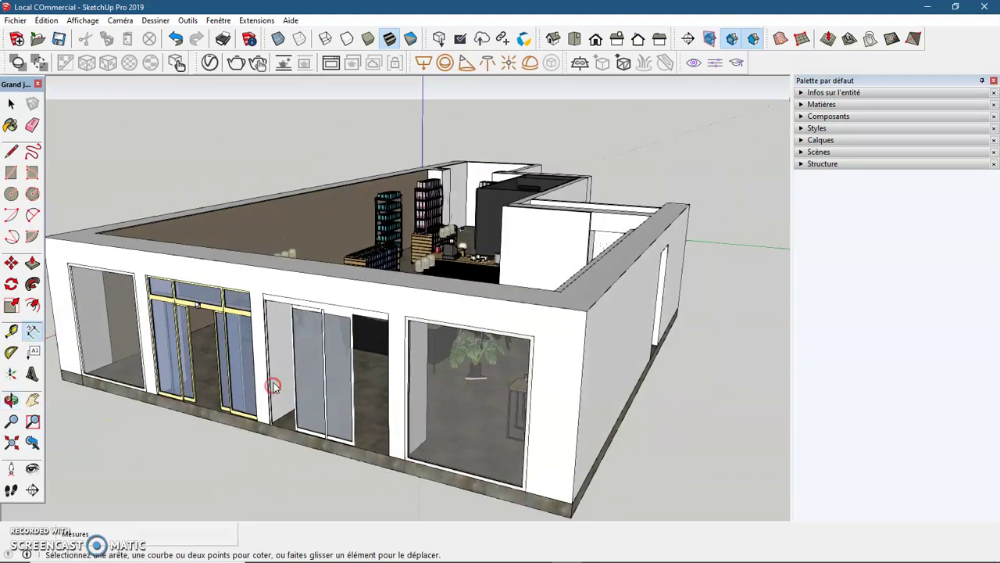
pyautogui.scroll(-1, 270, 382)
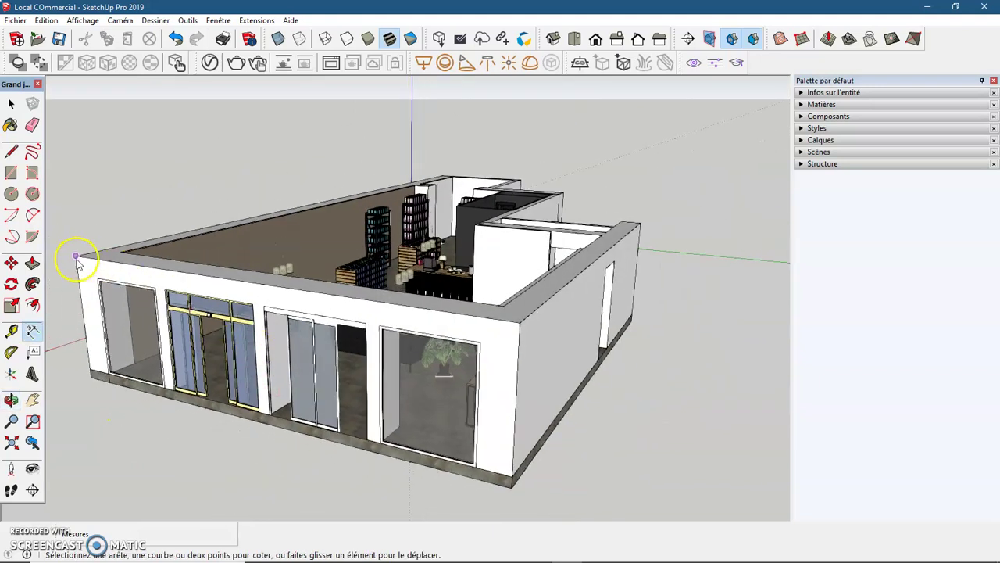
pyautogui.click(36, 332)
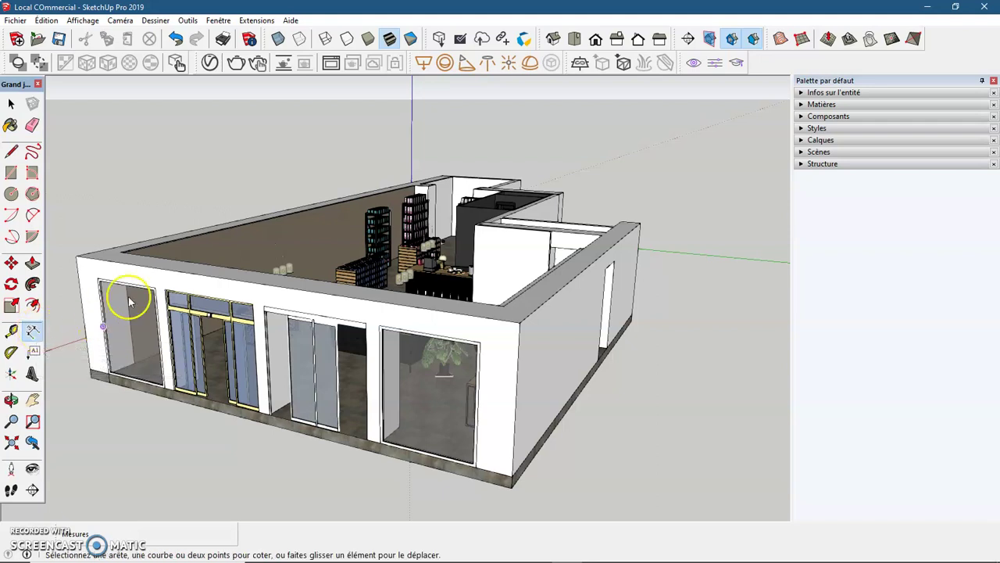
pyautogui.moveTo(289, 275)
pyautogui.mouseDown(button='middle')
pyautogui.moveTo(134, 275)
pyautogui.moveTo(78, 397)
pyautogui.mouseUp(button='middle')
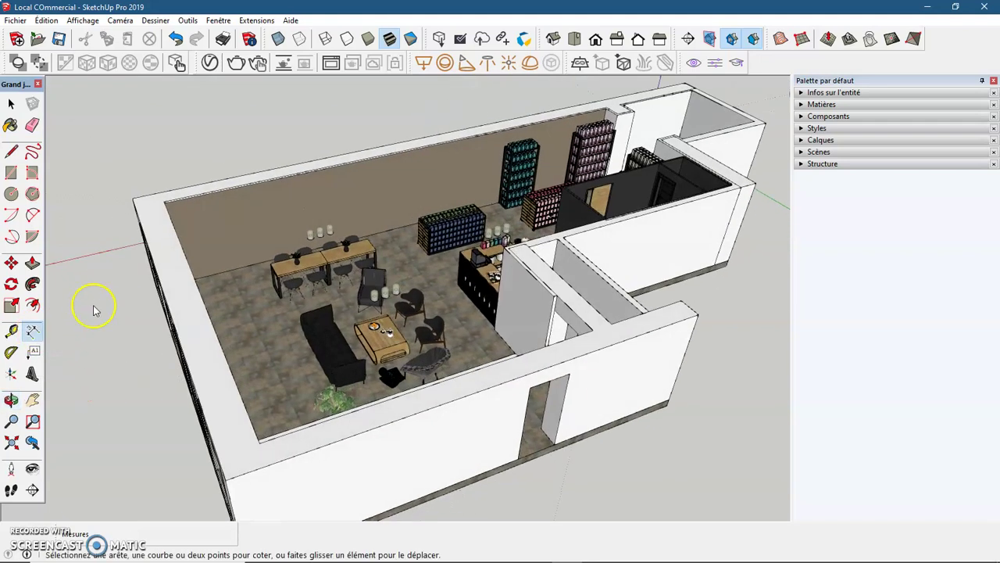
pyautogui.moveTo(228, 251); pyautogui.dragTo(132, 265, button='middle')
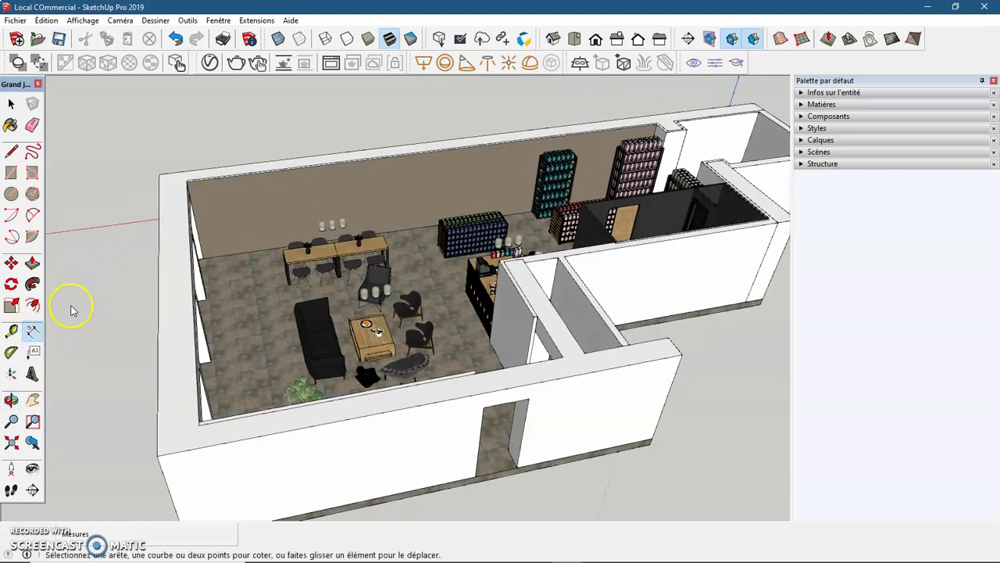
pyautogui.scroll(2, 195, 188)
pyautogui.scroll(2, 197, 186)
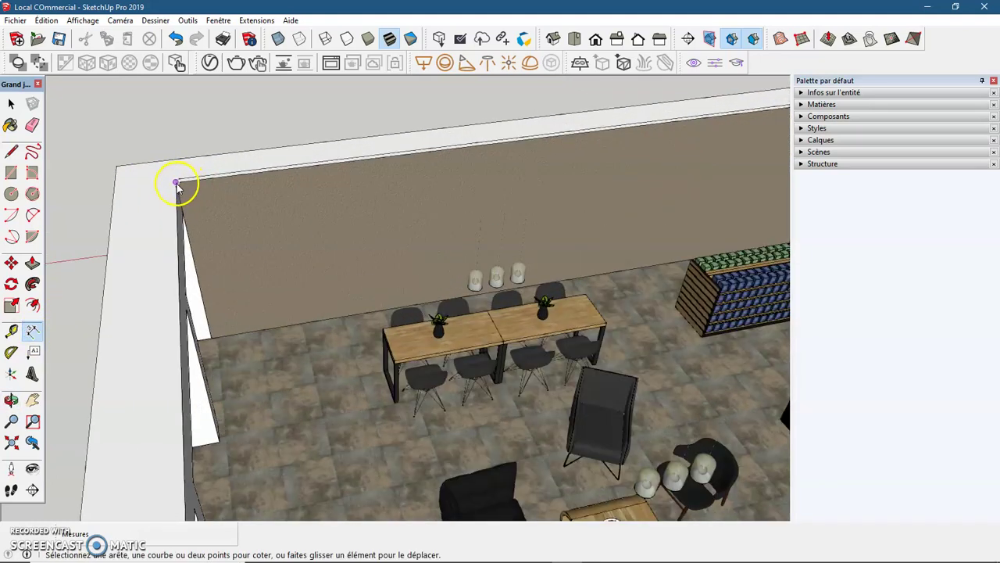
pyautogui.click(176, 184)
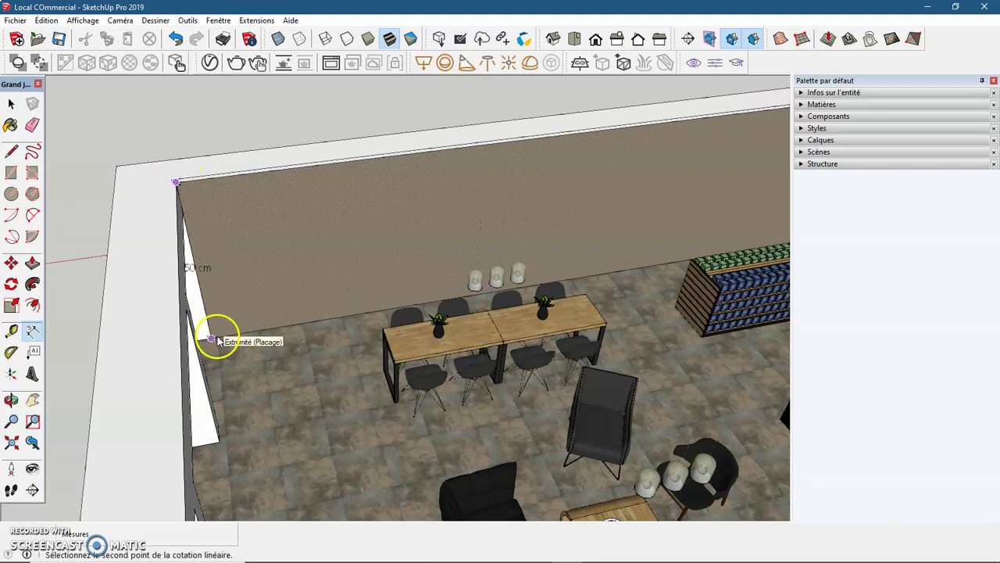
pyautogui.click(213, 337)
pyautogui.click(242, 328)
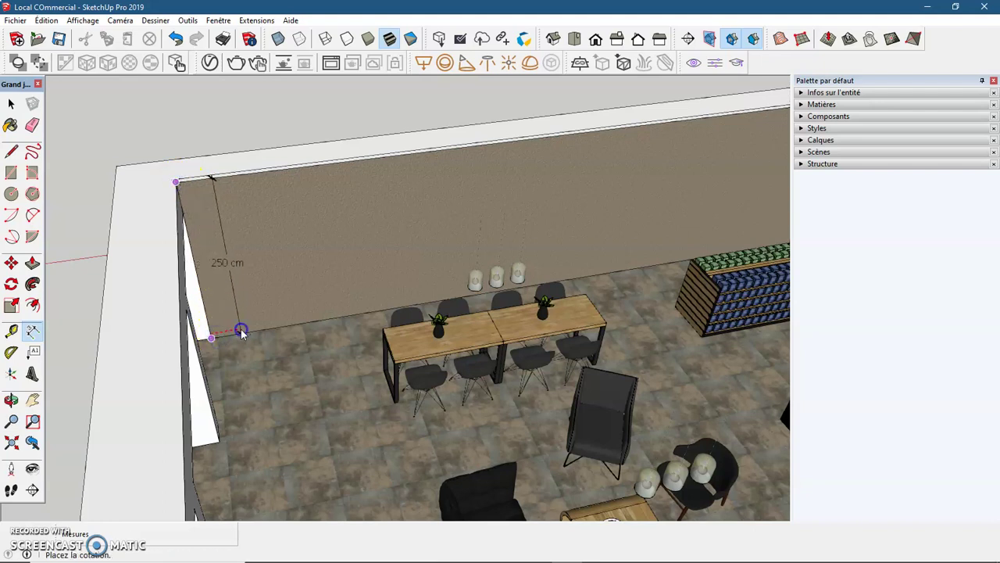
pyautogui.scroll(-2, 239, 386)
pyautogui.scroll(-1, 237, 375)
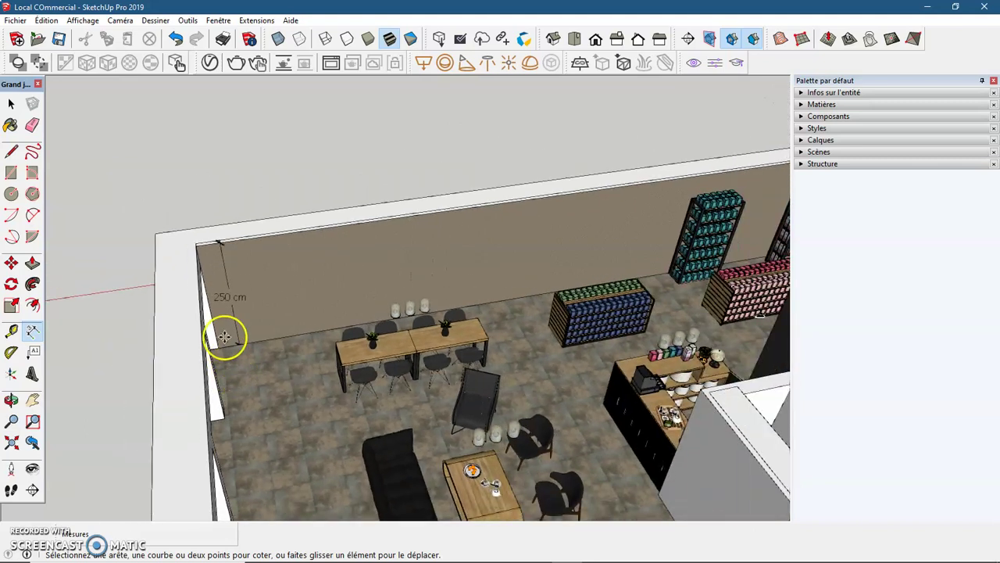
# Dimension the long brown wall's top edge corner to corner as 1373 cm
pyautogui.click(201, 248)
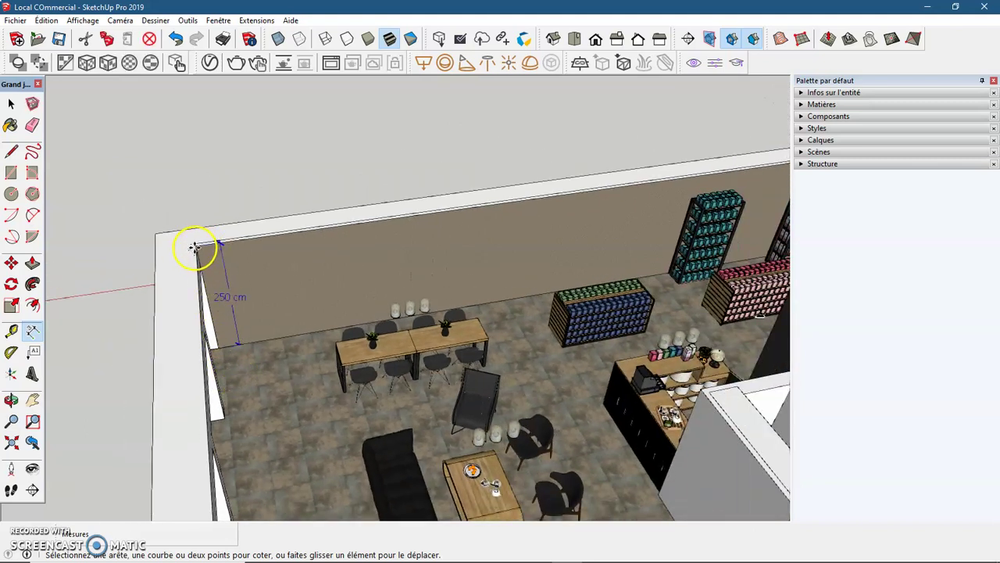
pyautogui.click(195, 246)
pyautogui.scroll(-2, 195, 247)
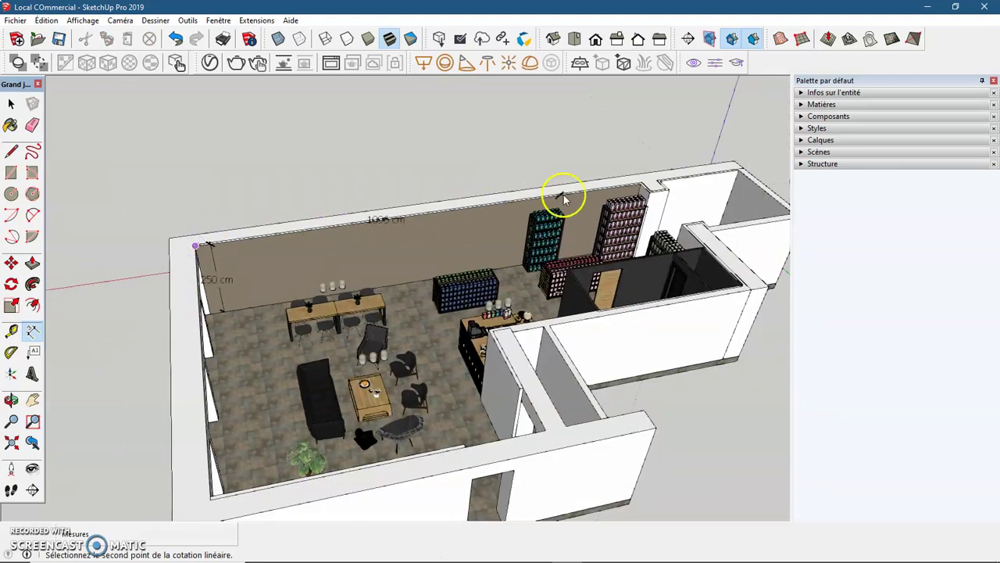
pyautogui.scroll(2, 637, 184)
pyautogui.scroll(2, 639, 187)
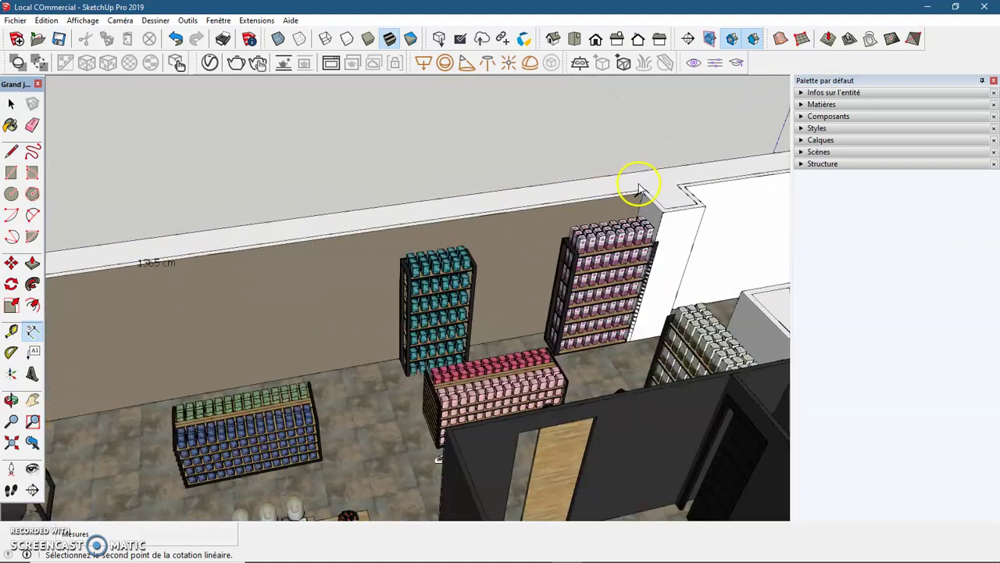
pyautogui.scroll(2, 639, 187)
pyautogui.click(644, 191)
pyautogui.click(648, 139)
# Orbit to a higher view of the room and return to Select
pyautogui.scroll(-2, 469, 260)
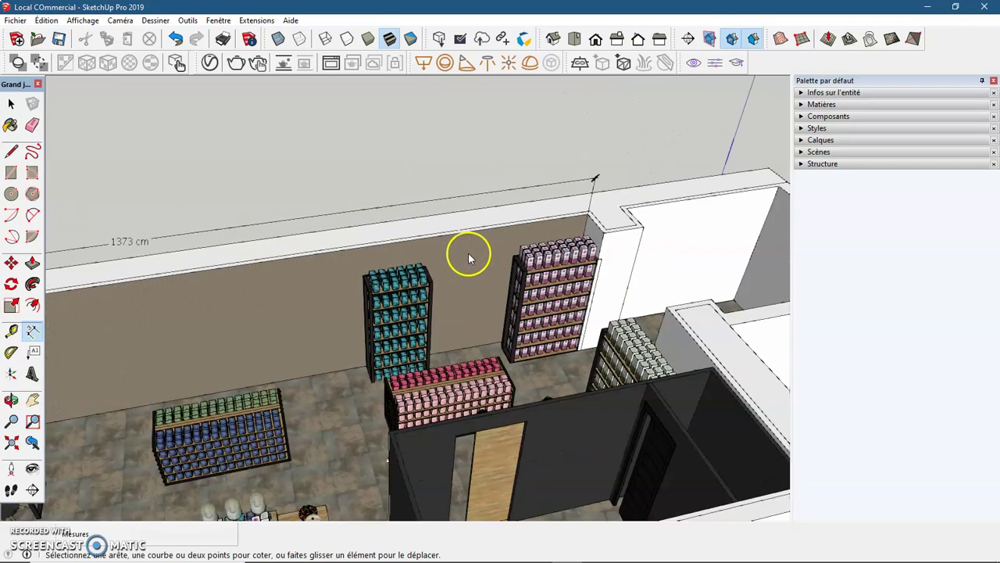
pyautogui.scroll(-2, 469, 260)
pyautogui.moveTo(259, 328)
pyautogui.mouseDown(button='middle')
pyautogui.moveTo(435, 255)
pyautogui.moveTo(268, 325)
pyautogui.moveTo(339, 315)
pyautogui.mouseUp(button='middle')
pyautogui.scroll(-3, 343, 312)
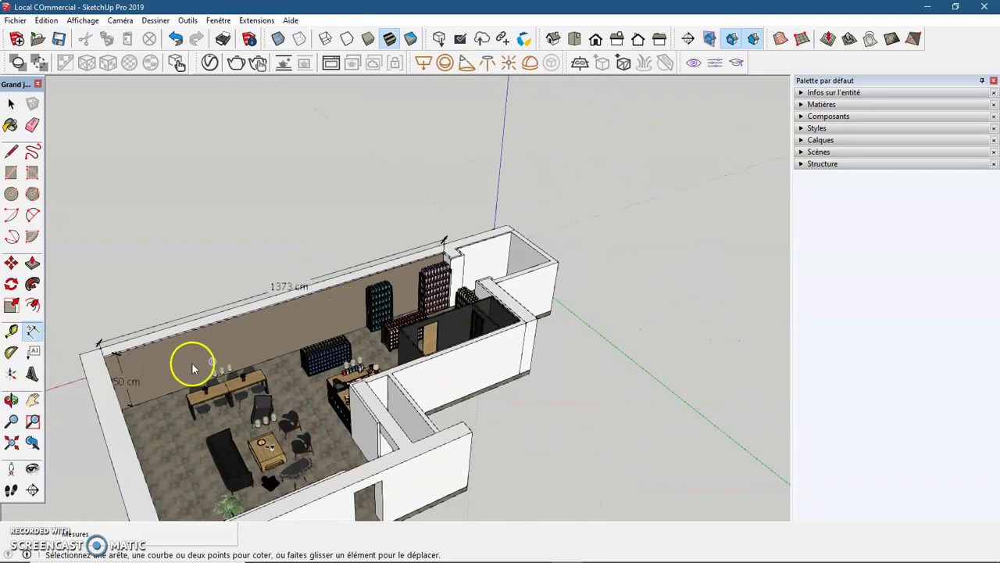
pyautogui.scroll(2, 180, 364)
pyautogui.scroll(1, 179, 362)
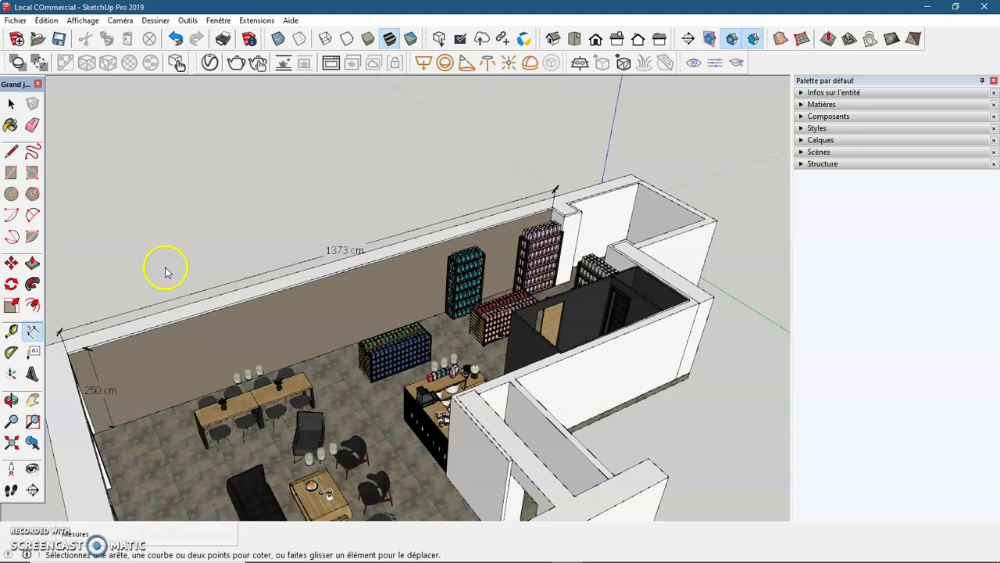
pyautogui.press('space')
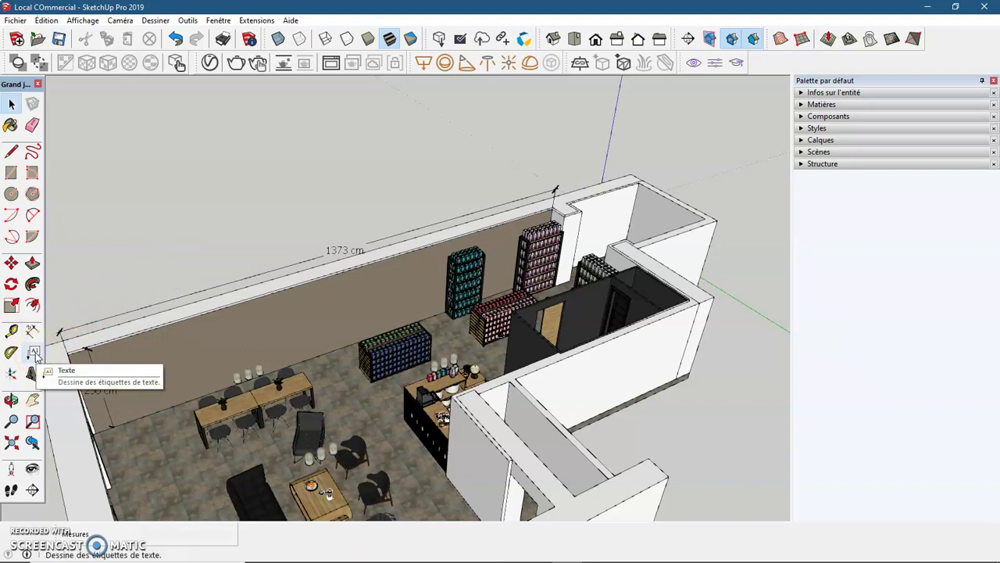
# Add a leader note 'Enduit à la chaux Ressource' above the long brown wall
pyautogui.click(35, 353)
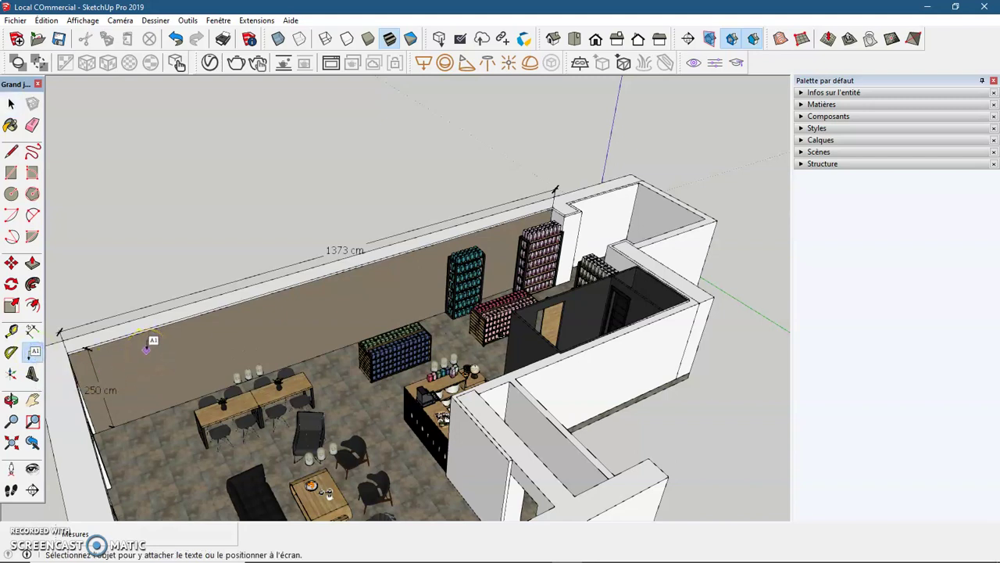
pyautogui.click(148, 350)
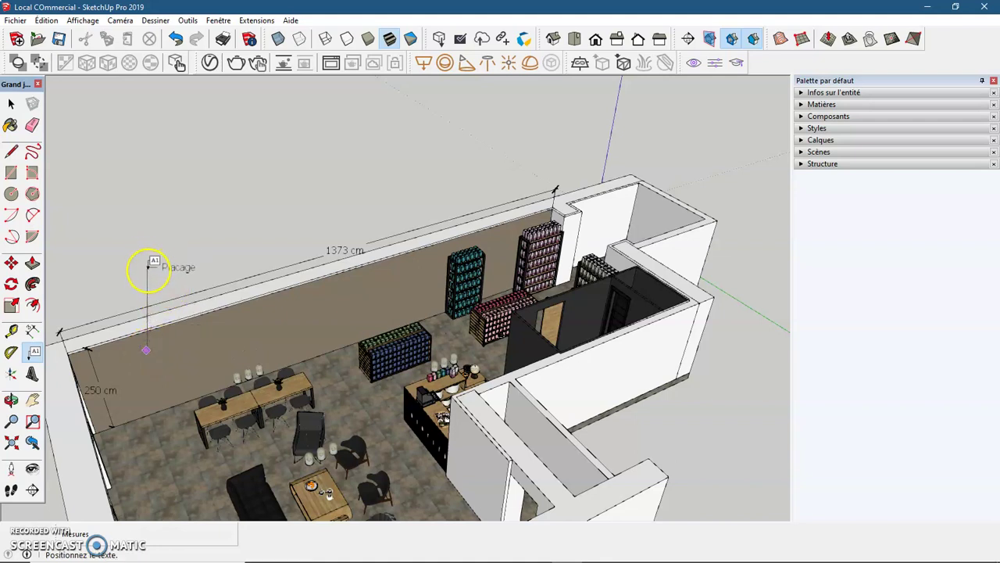
pyautogui.moveTo(152, 271)
pyautogui.mouseDown(button='middle')
pyautogui.moveTo(107, 279)
pyautogui.moveTo(60, 263)
pyautogui.moveTo(86, 241)
pyautogui.mouseUp(button='middle')
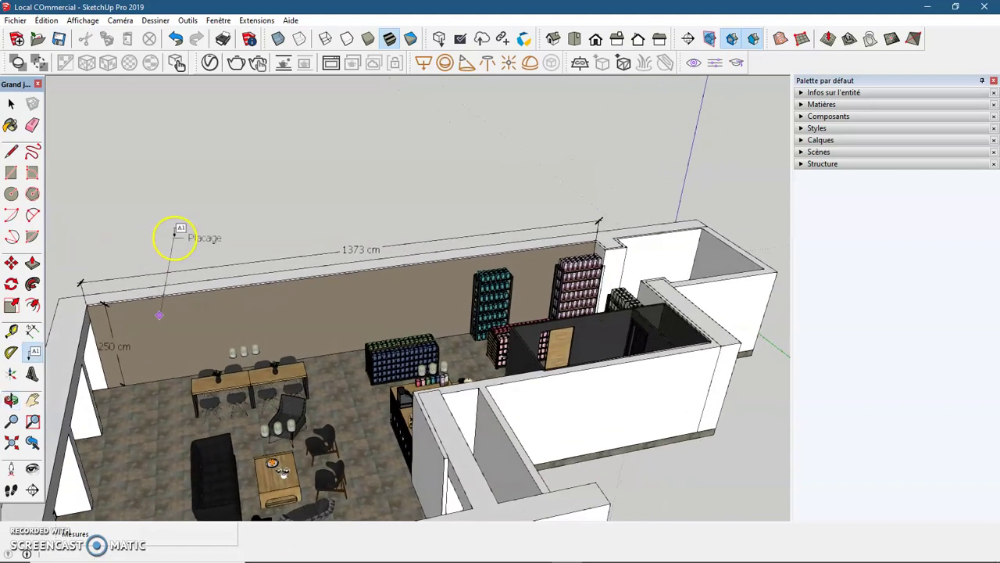
pyautogui.click(166, 238)
pyautogui.click(165, 239)
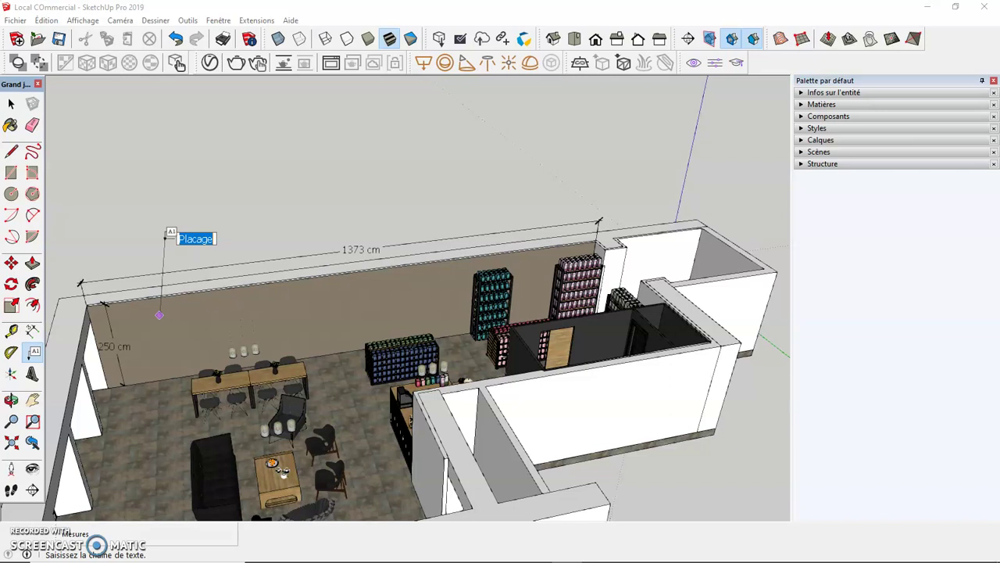
pyautogui.write('Enduit ')
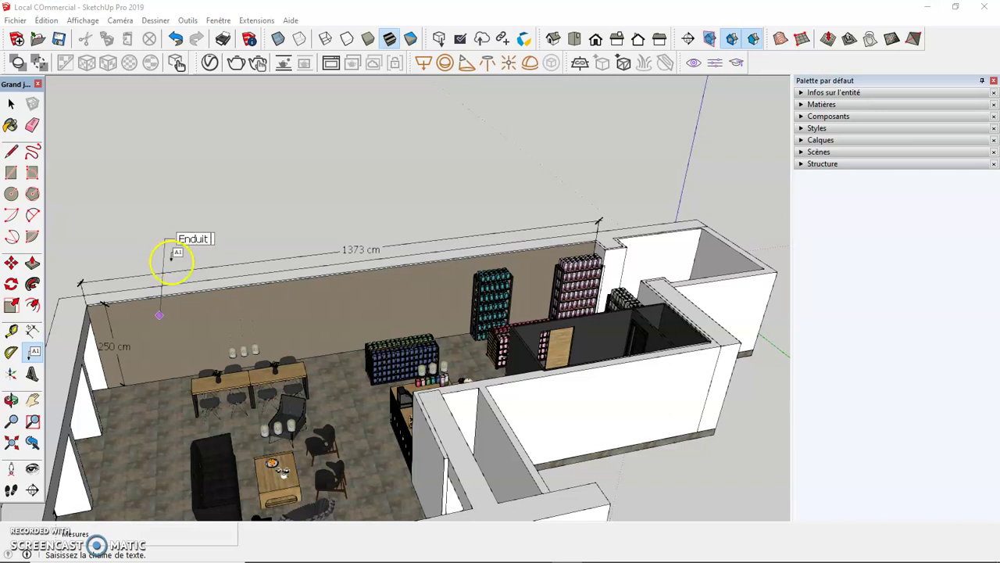
pyautogui.write('à la chaux')
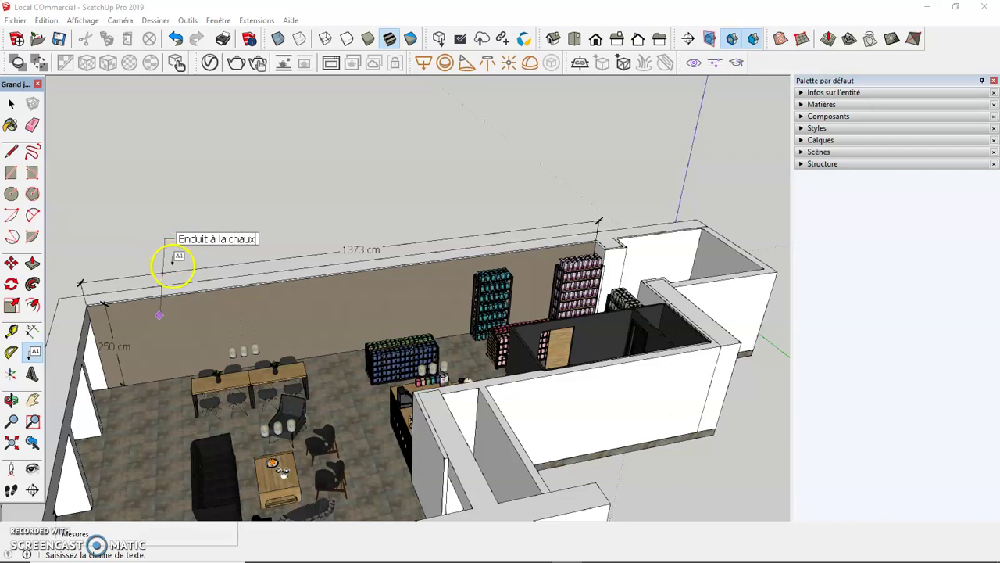
pyautogui.write(' Ressource')
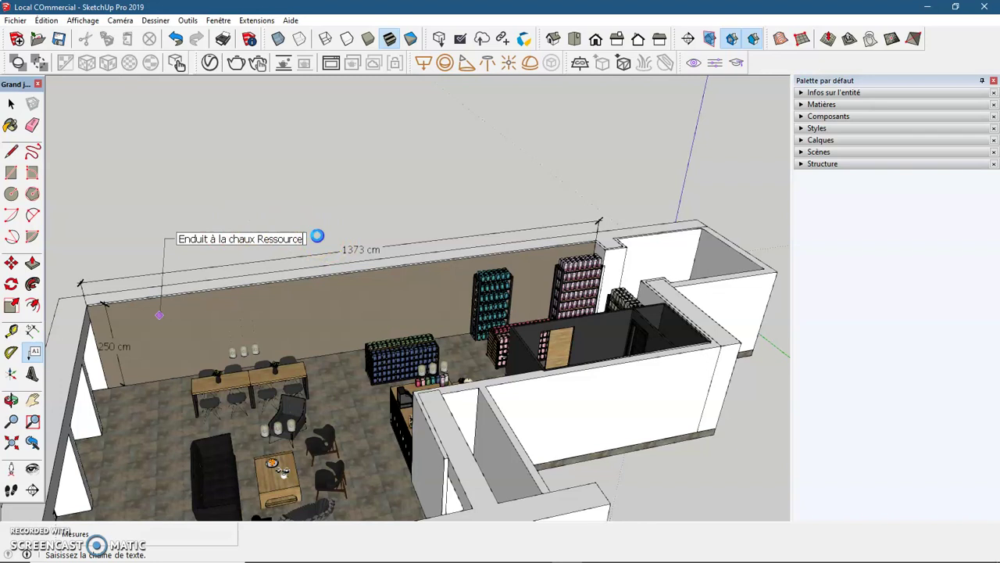
pyautogui.click(321, 233)
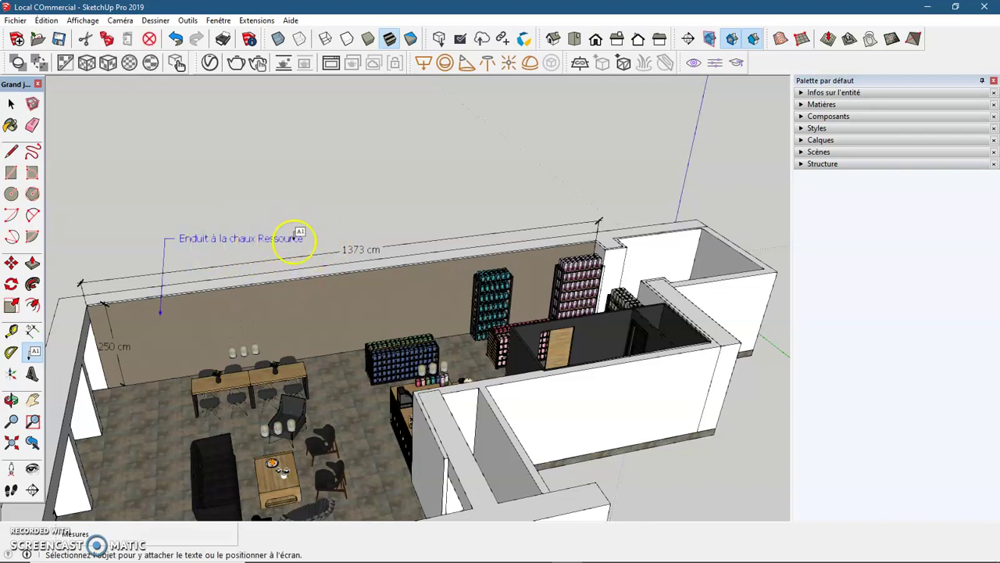
pyautogui.scroll(-1, 299, 324)
pyautogui.moveTo(235, 334)
pyautogui.mouseDown(button='middle')
pyautogui.moveTo(163, 332)
pyautogui.moveTo(100, 426)
pyautogui.moveTo(373, 432)
pyautogui.moveTo(395, 442)
pyautogui.mouseUp(button='middle')
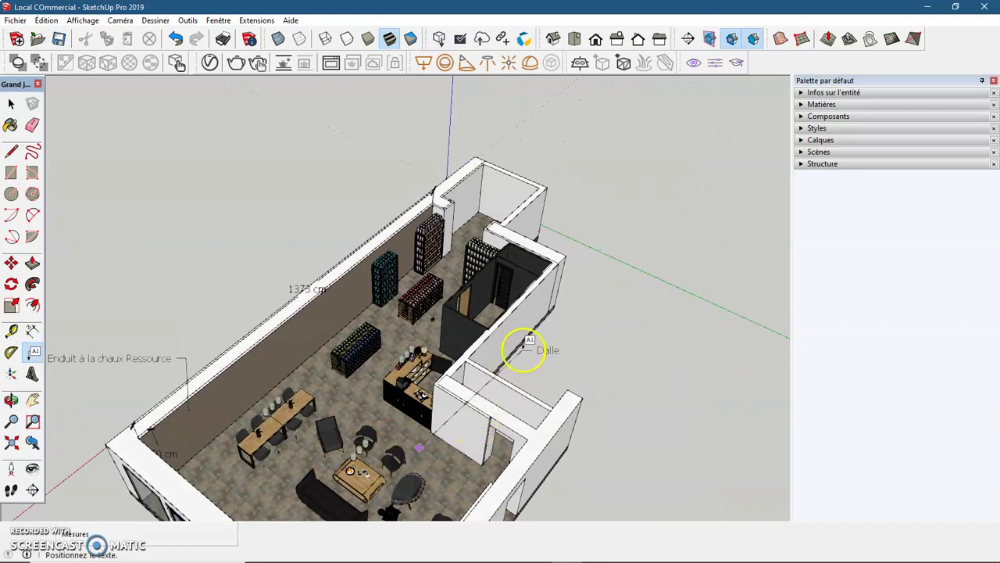
# Edit the floor's 'Dalle' leader note to read 'Carrelage 60x60'
pyautogui.doubleClick(523, 357)
pyautogui.click(551, 364)
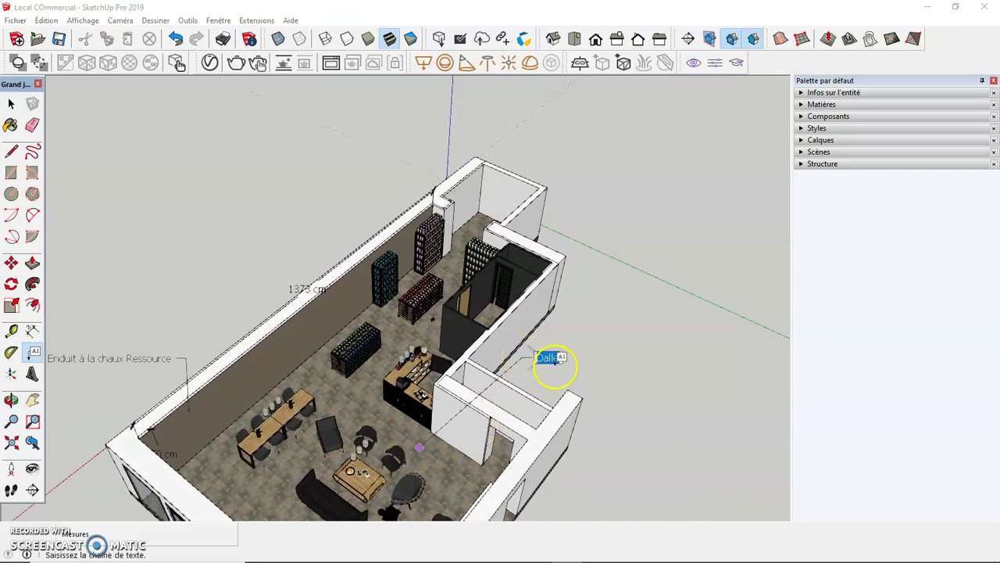
pyautogui.write('Carrelag')
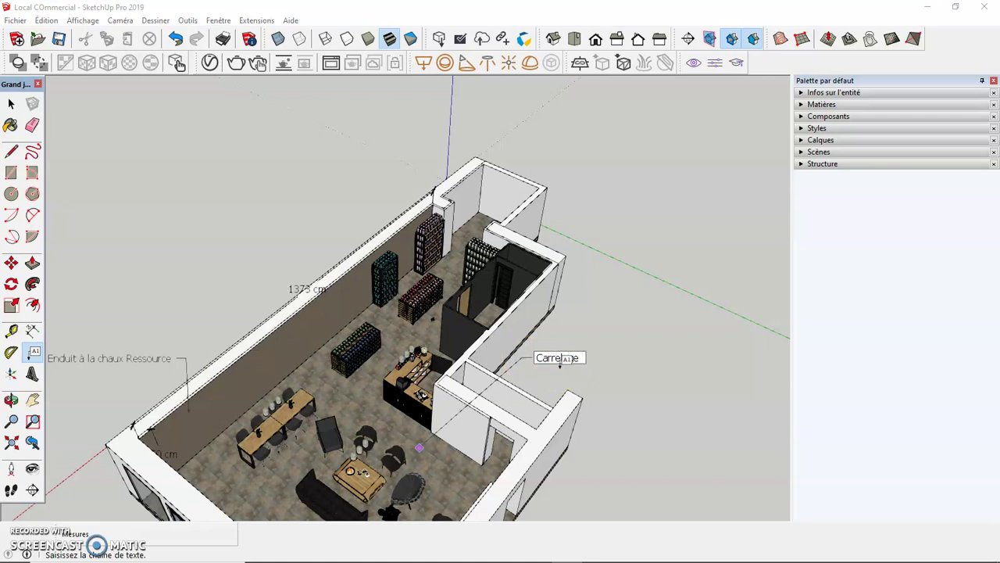
pyautogui.click(691, 372)
pyautogui.write('60x60')
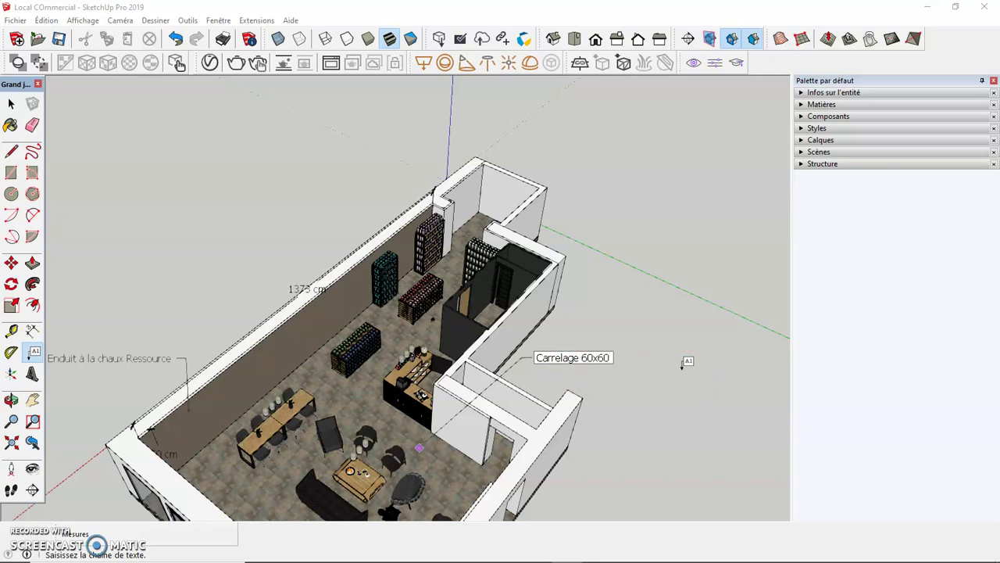
pyautogui.press('Return')
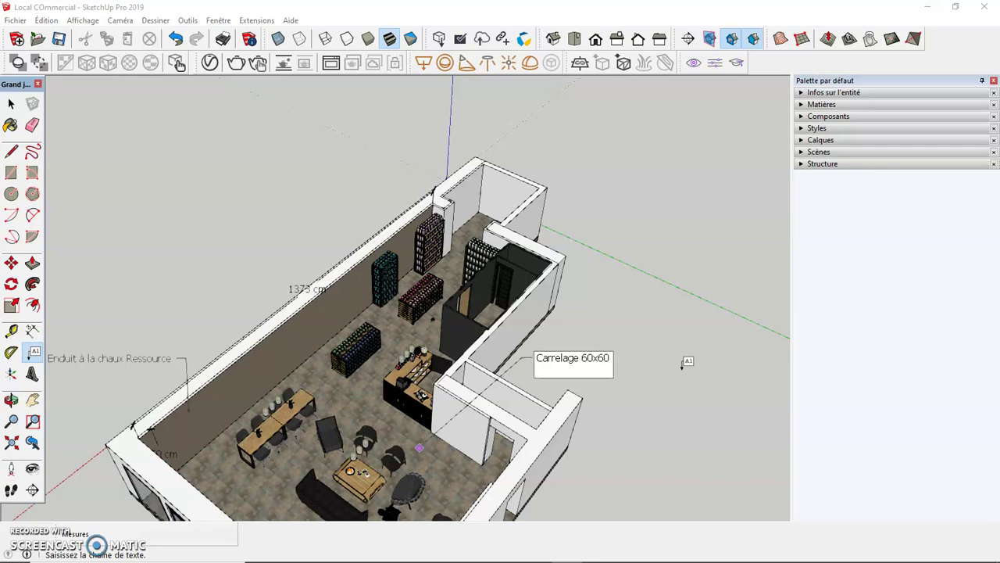
pyautogui.press('BackSpace')
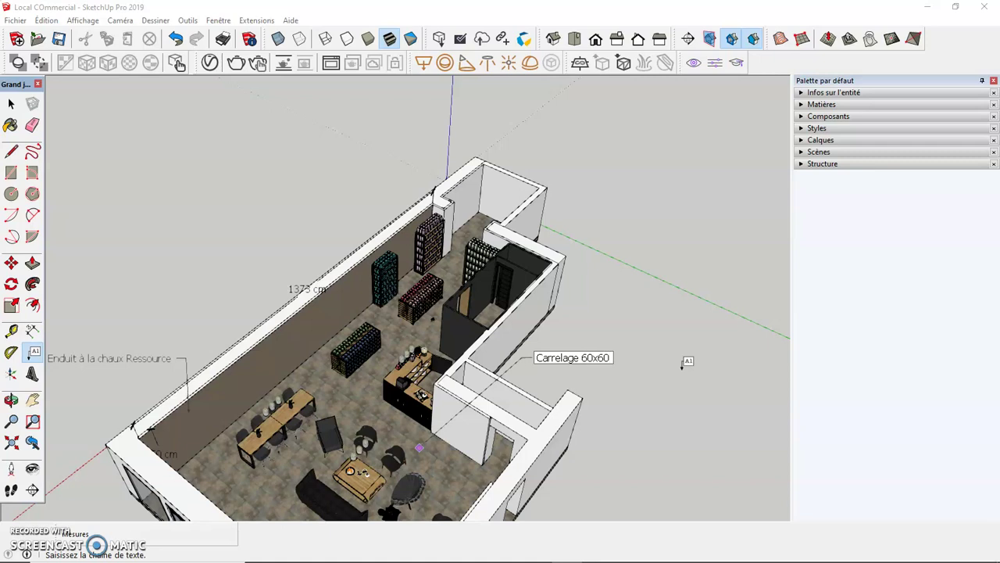
pyautogui.moveTo(682, 364); pyautogui.dragTo(635, 354)
pyautogui.click(640, 351)
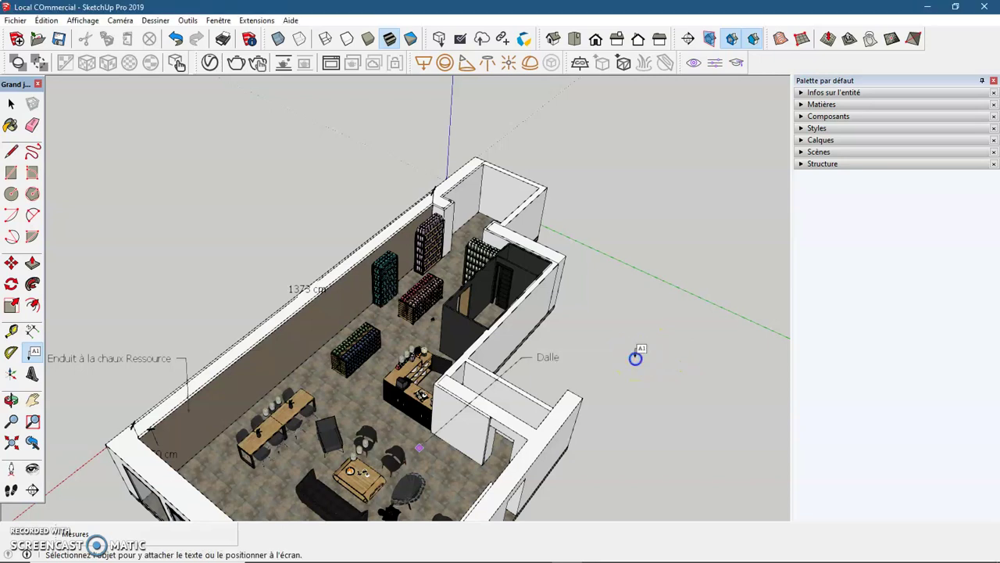
pyautogui.click(612, 404)
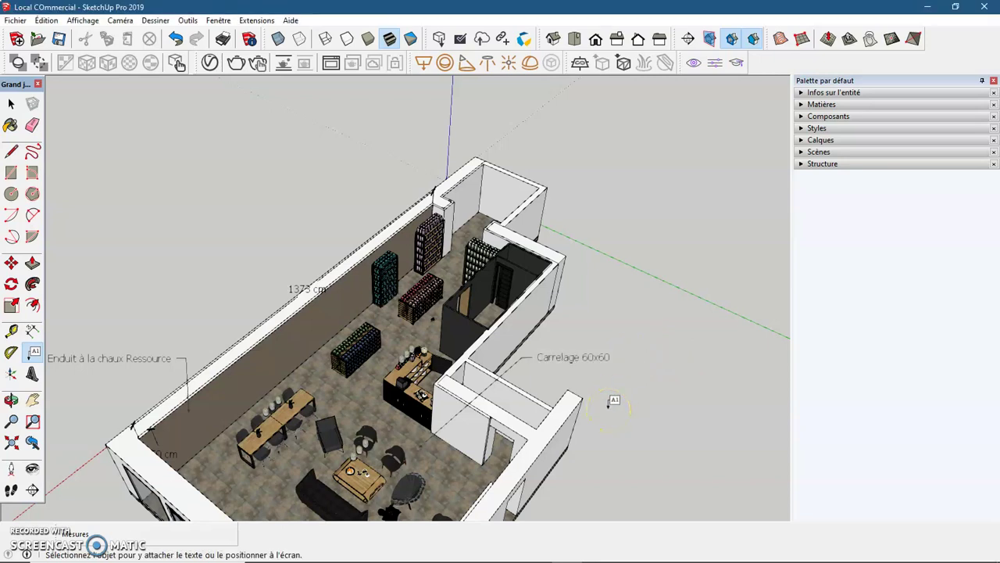
pyautogui.moveTo(252, 458)
pyautogui.mouseDown(button='middle')
pyautogui.moveTo(185, 357)
pyautogui.moveTo(251, 381)
pyautogui.moveTo(300, 321)
pyautogui.moveTo(199, 254)
pyautogui.mouseUp(button='middle')
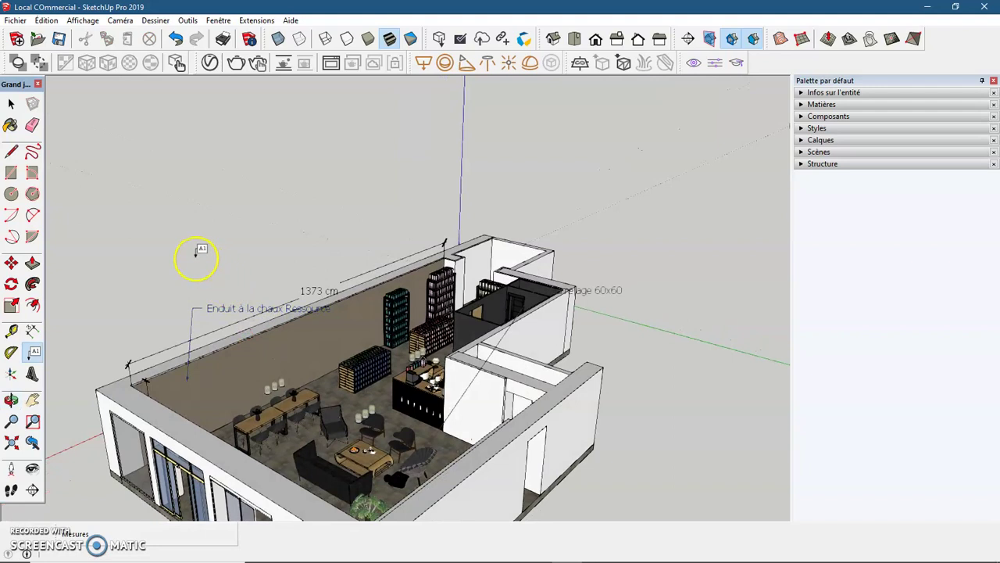
# Start a 3D text and enter 'Coffee Shop' as its text
pyautogui.press('space')
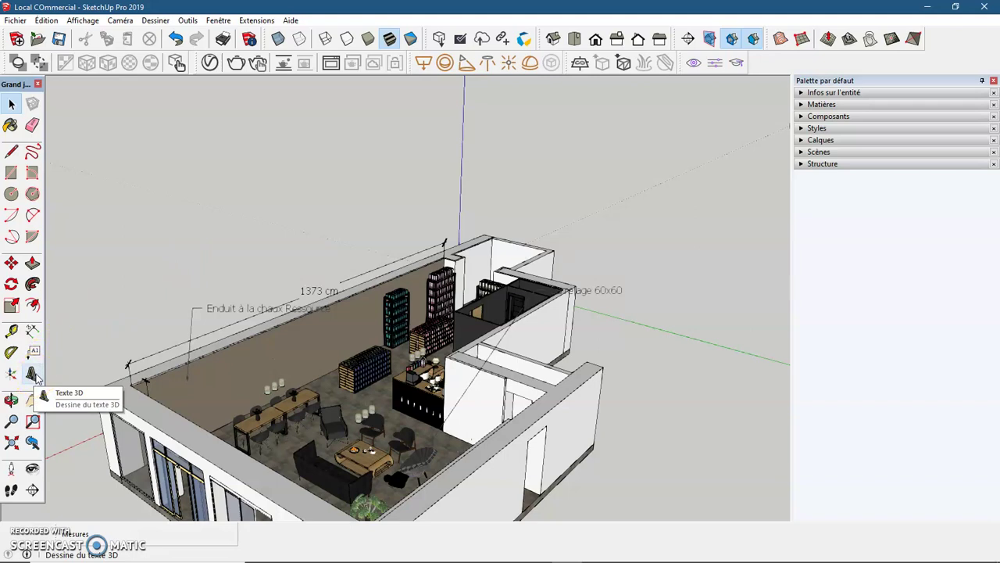
pyautogui.click(118, 412)
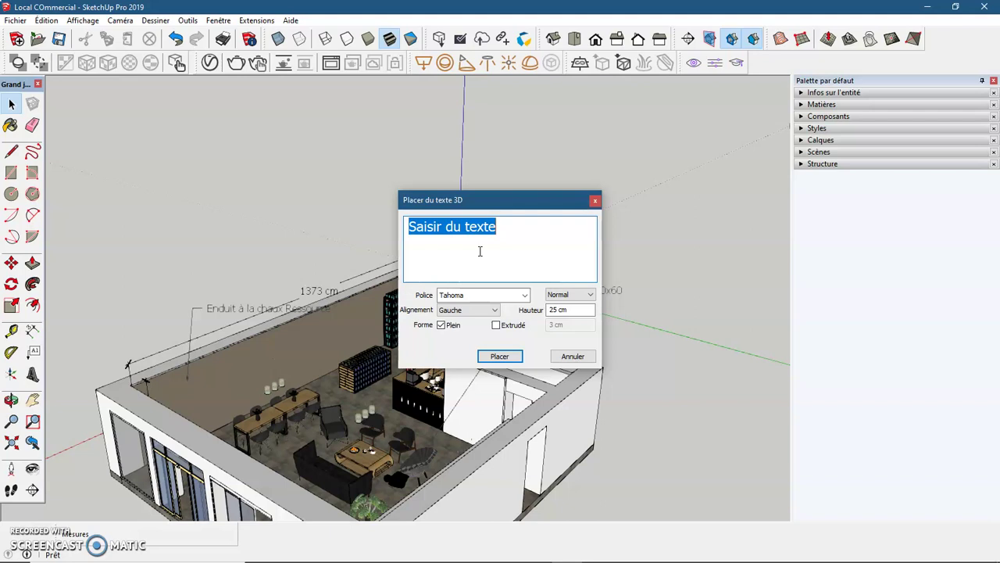
pyautogui.write('Coffee Shop')
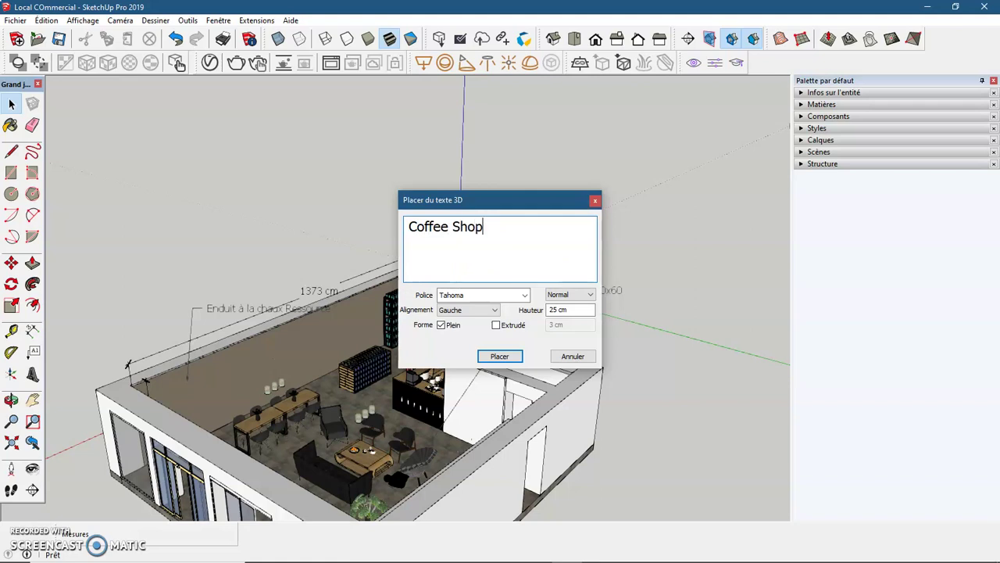
# Browse the Police font list, leaving the font on Tahoma
pyautogui.click(475, 296)
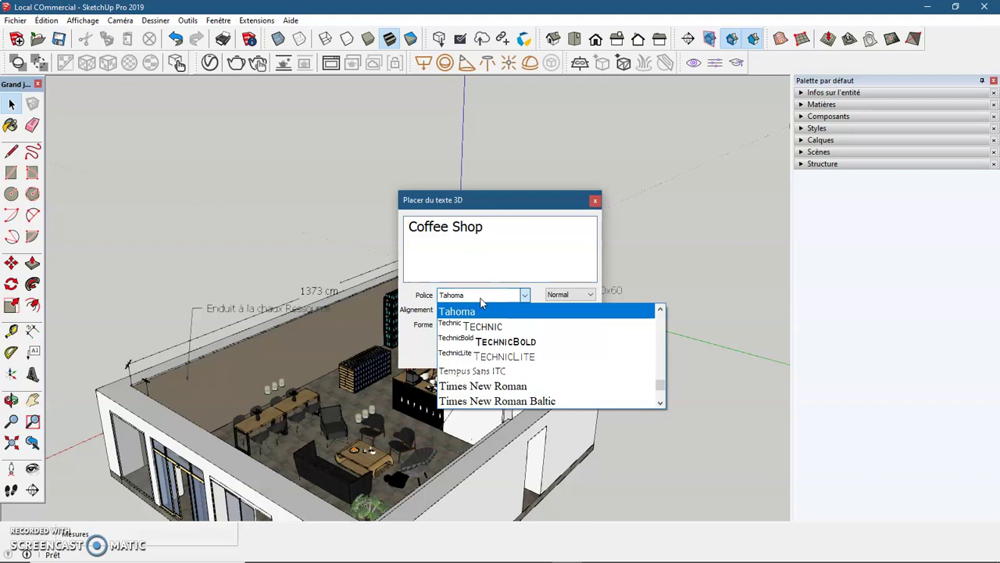
pyautogui.moveTo(480, 304); pyautogui.dragTo(486, 349)
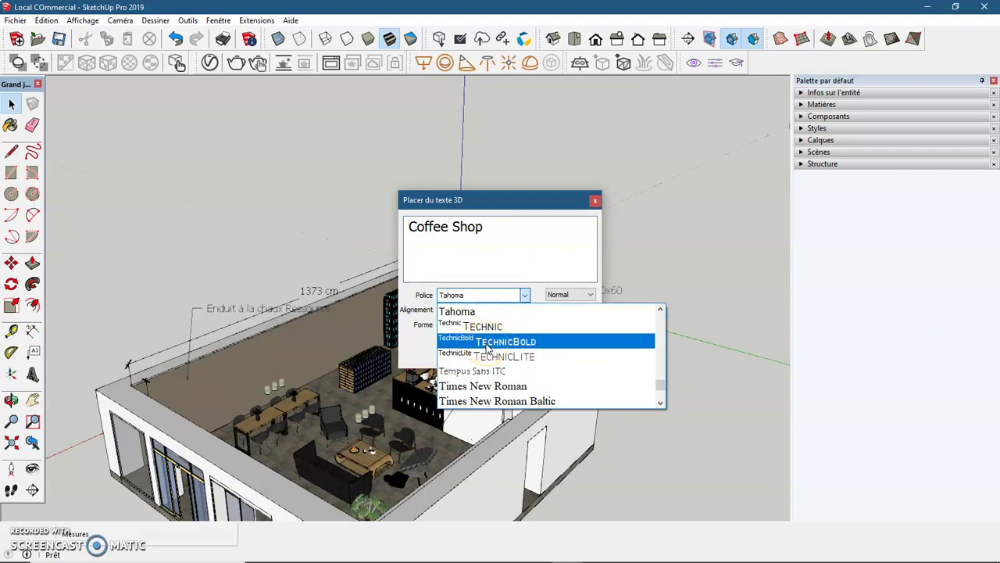
pyautogui.scroll(5, 486, 349)
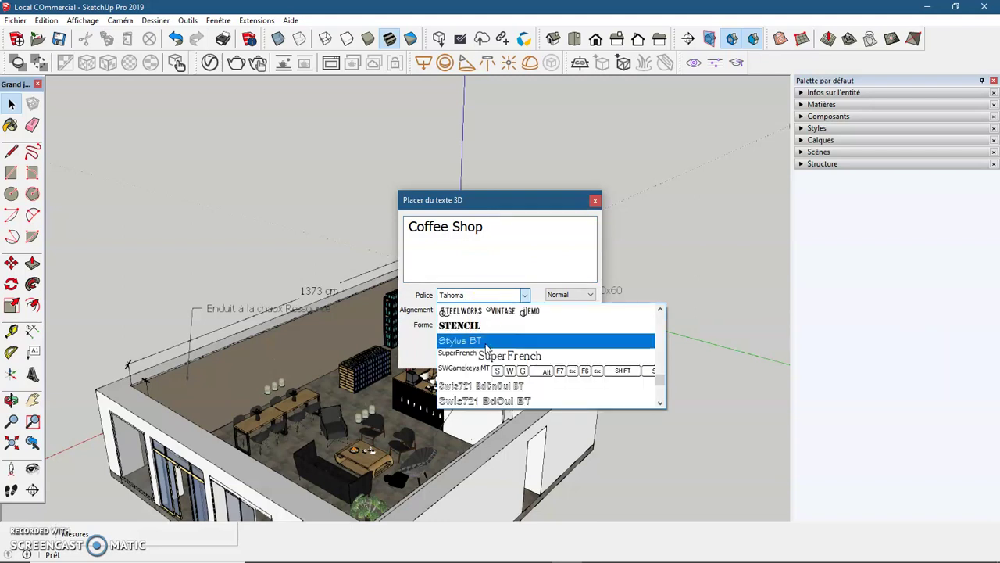
pyautogui.scroll(2, 486, 349)
pyautogui.scroll(2, 486, 349)
pyautogui.scroll(3, 486, 349)
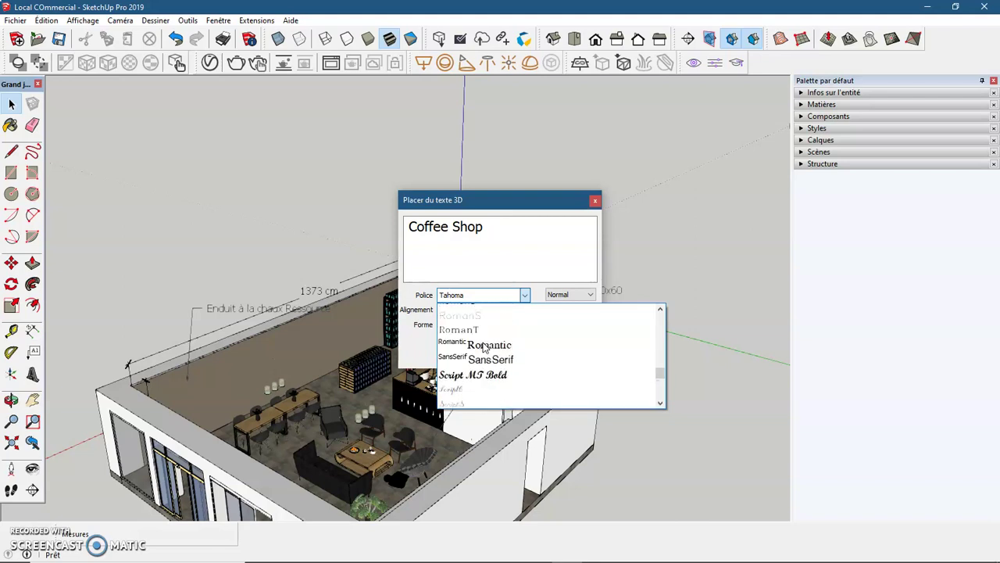
pyautogui.scroll(2, 486, 349)
pyautogui.scroll(4, 484, 342)
pyautogui.scroll(1, 483, 339)
pyautogui.scroll(2, 482, 336)
pyautogui.scroll(5, 482, 336)
pyautogui.scroll(1, 481, 334)
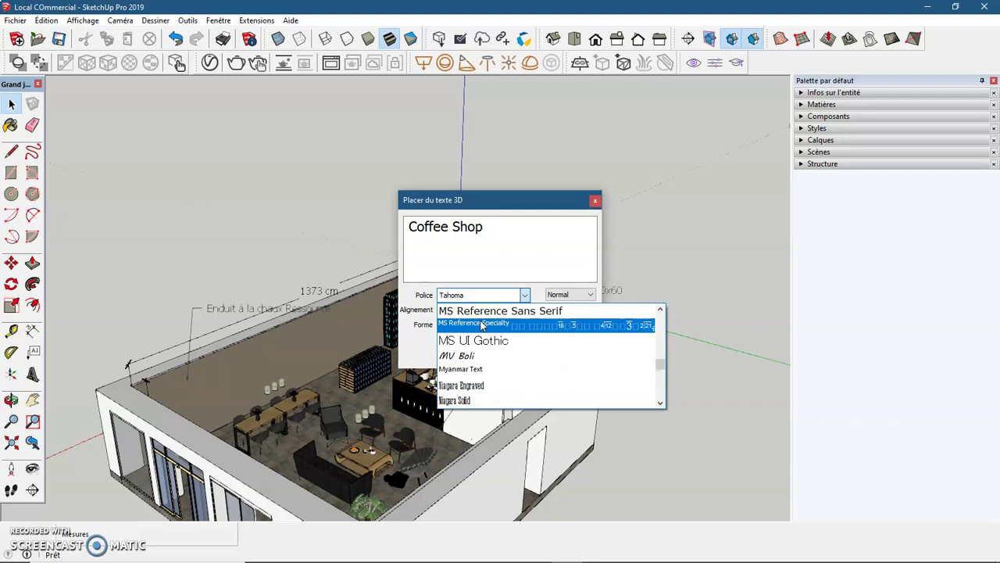
pyautogui.moveTo(460, 368); pyautogui.dragTo(483, 345)
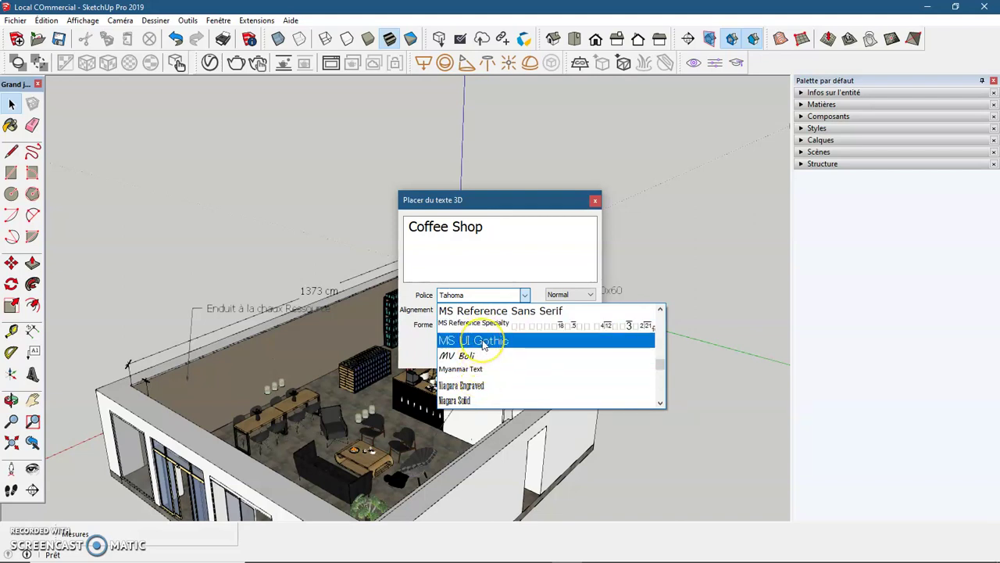
pyautogui.scroll(3, 483, 345)
pyautogui.scroll(1, 485, 352)
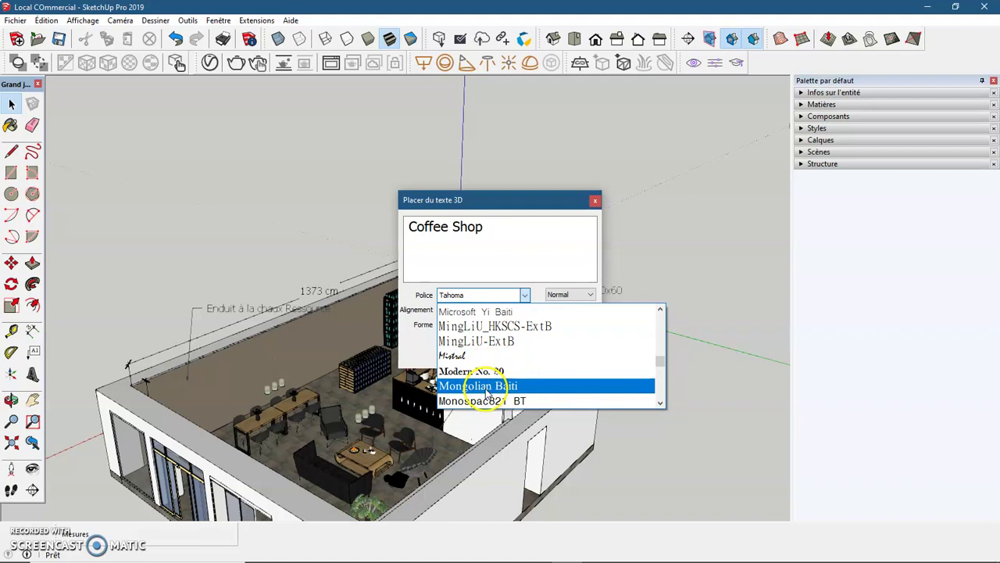
pyautogui.scroll(1, 488, 395)
pyautogui.scroll(5, 563, 375)
pyautogui.scroll(1, 610, 367)
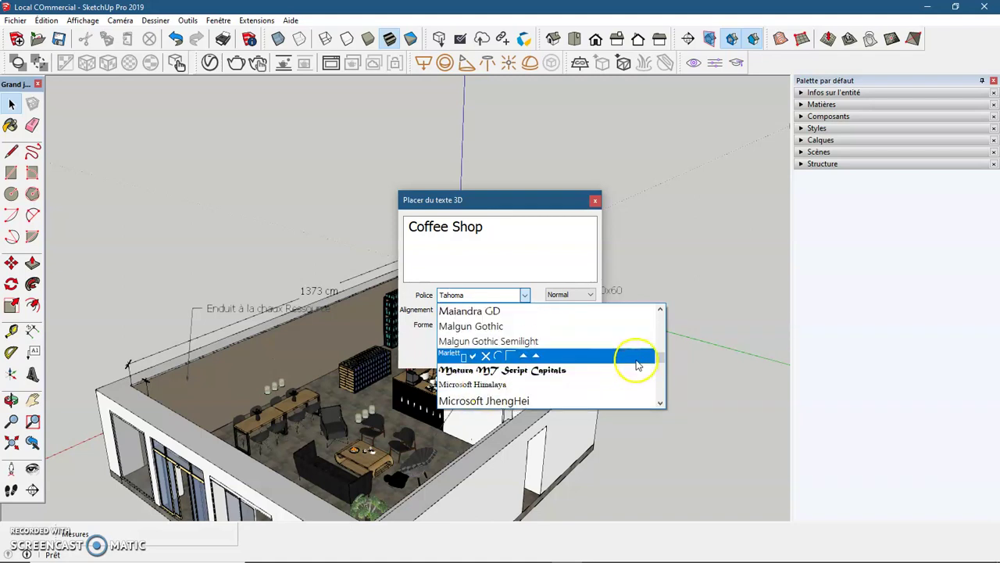
pyautogui.moveTo(661, 358); pyautogui.dragTo(662, 313)
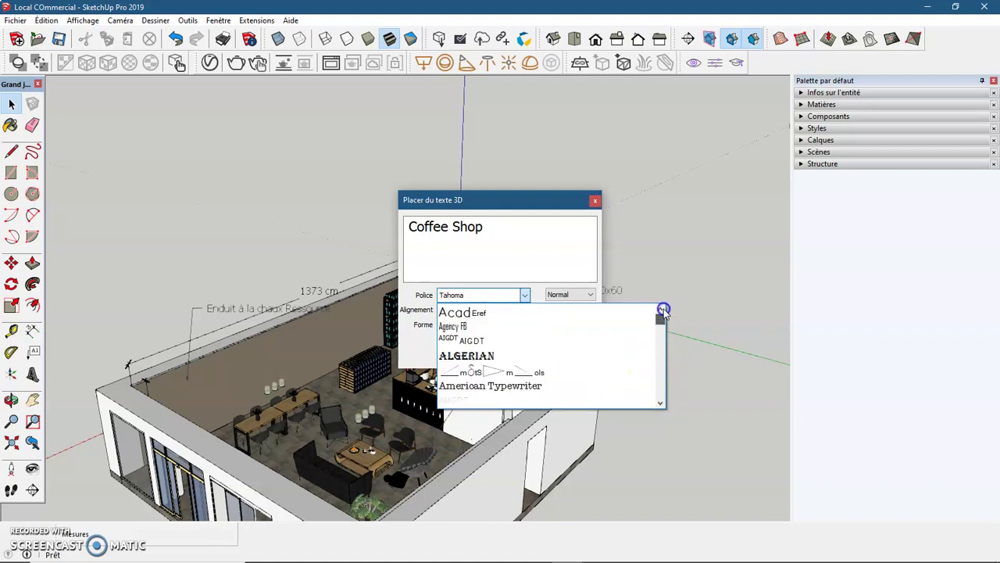
pyautogui.scroll(-2, 525, 356)
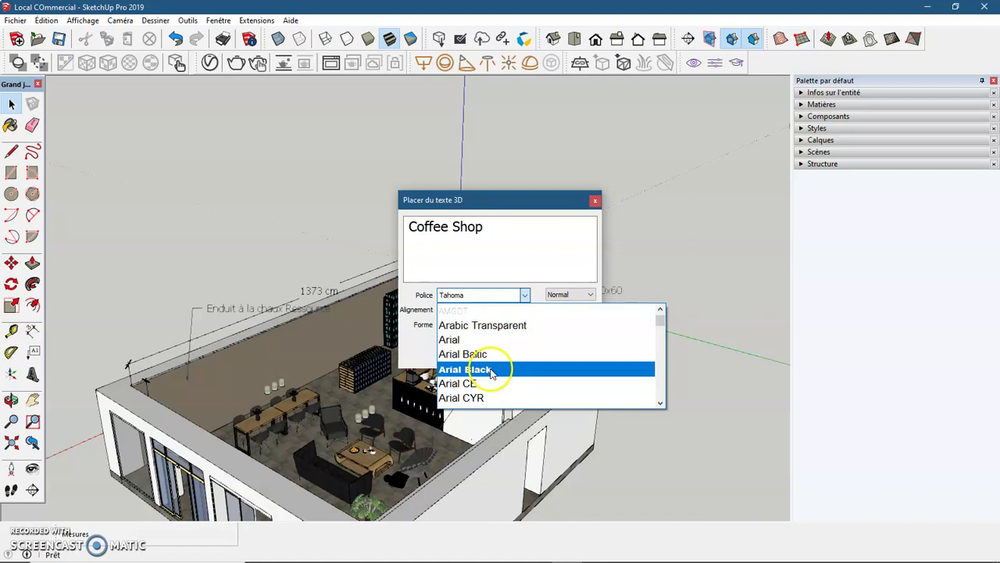
# Set the 3D text to Arial Black, left aligned, height 50, extruded 3 cm
pyautogui.click(490, 372)
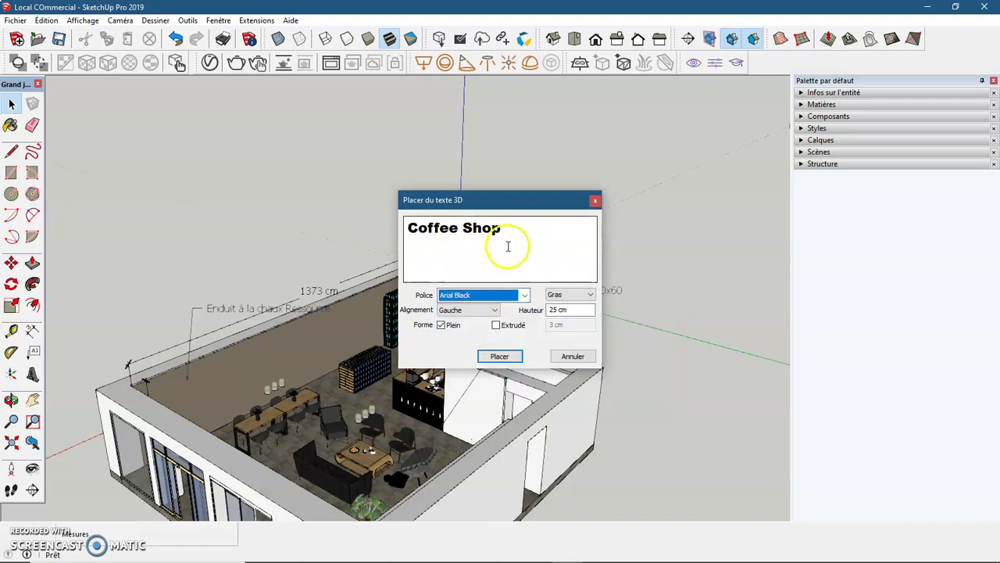
pyautogui.click(458, 311)
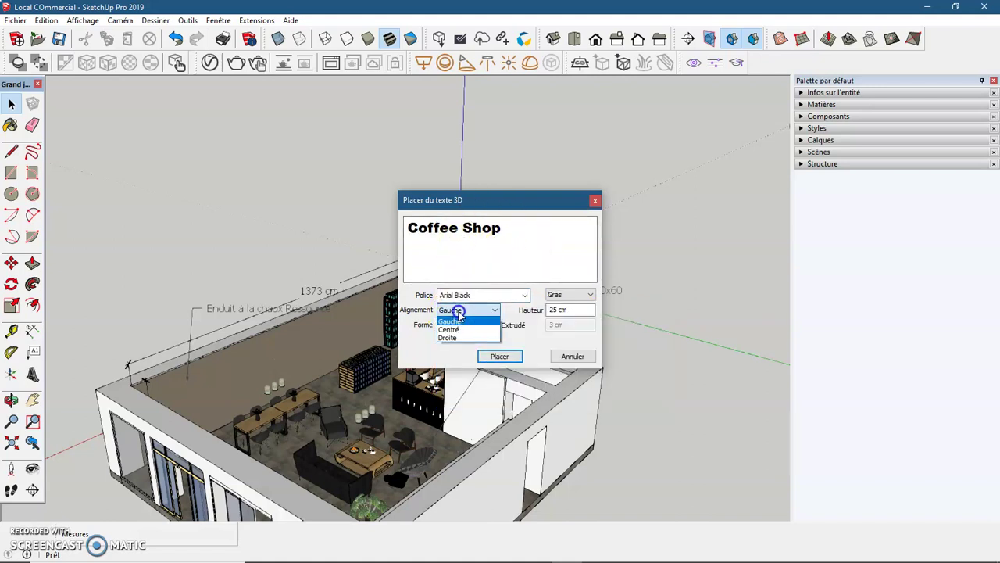
pyautogui.click(458, 339)
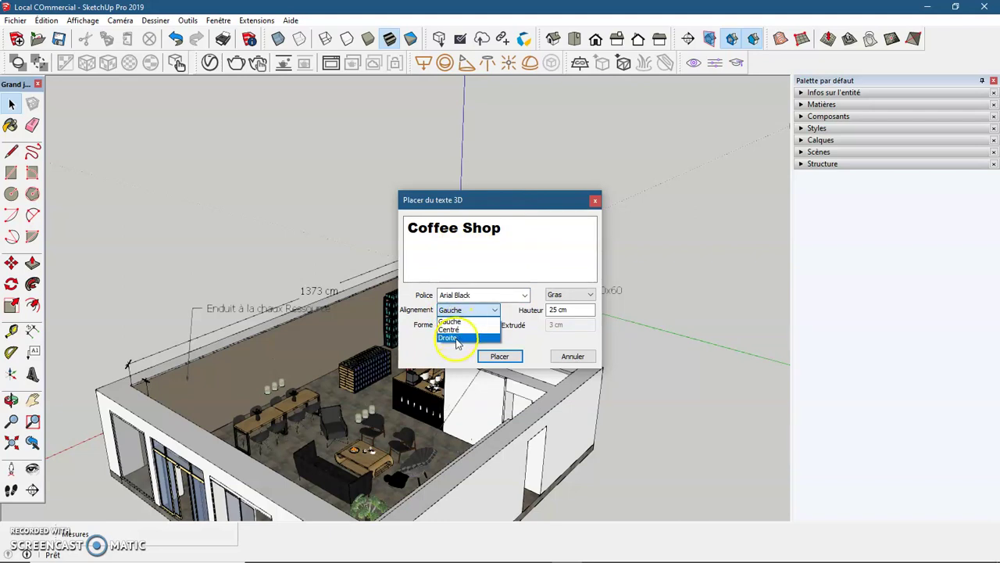
pyautogui.click(452, 321)
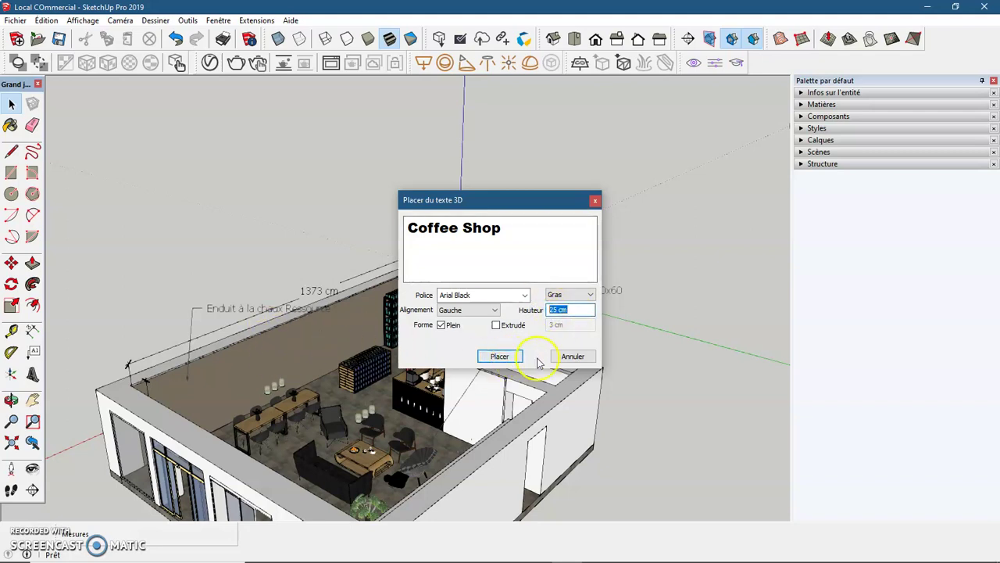
pyautogui.write('50')
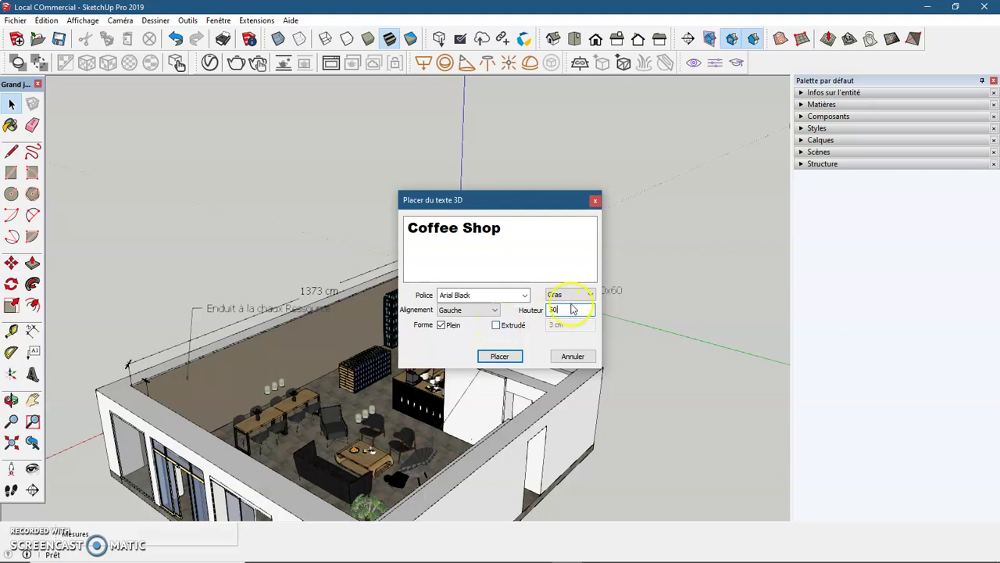
pyautogui.click(495, 326)
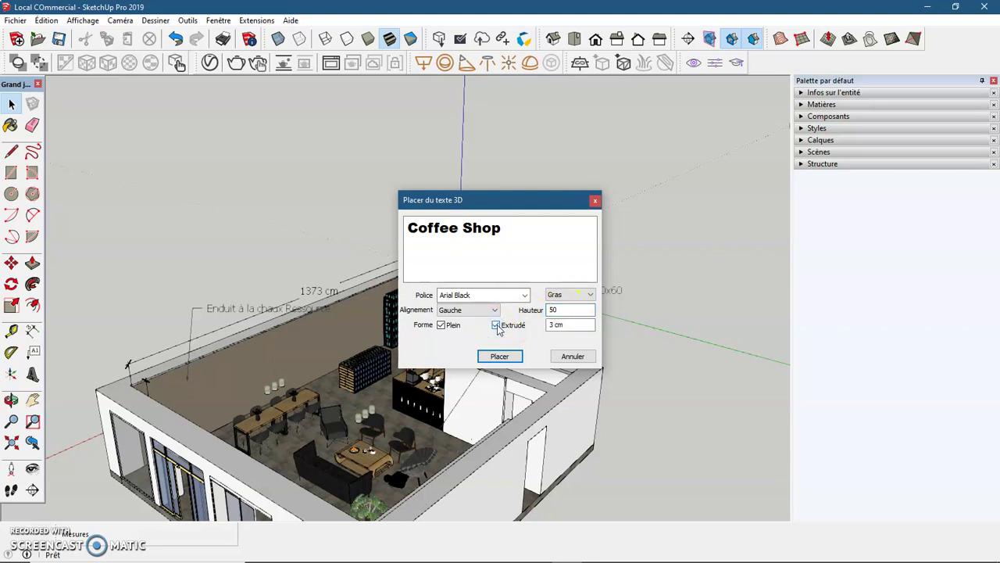
pyautogui.click(574, 330)
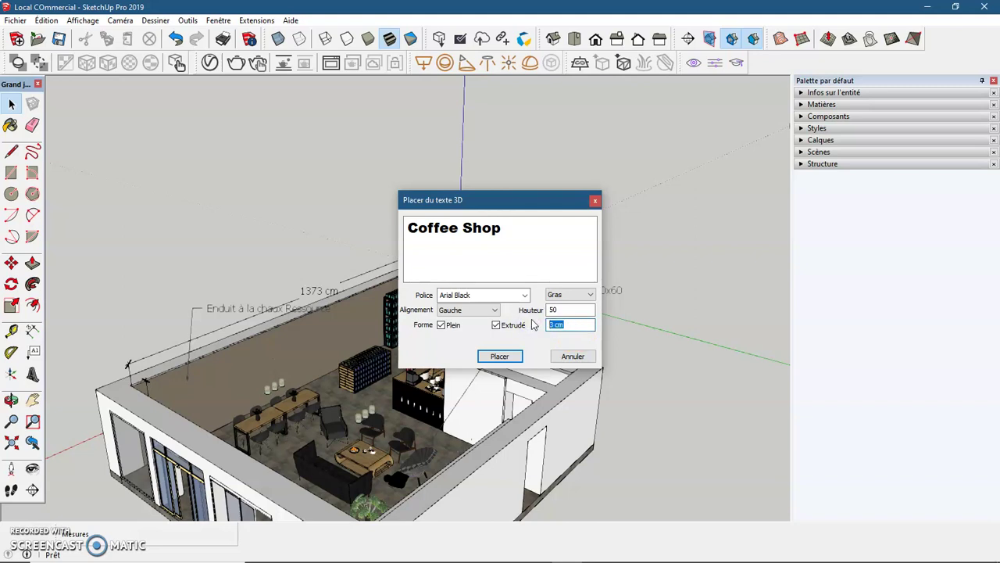
pyautogui.write('3')
# Place the Coffee Shop lettering on the long wall, then move it lower and left
pyautogui.click(499, 356)
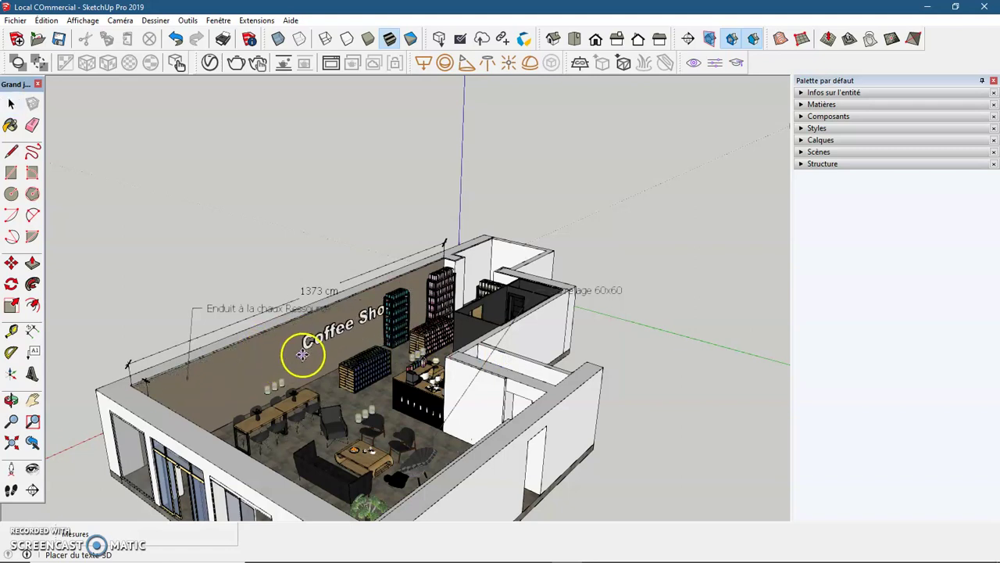
pyautogui.click(285, 358)
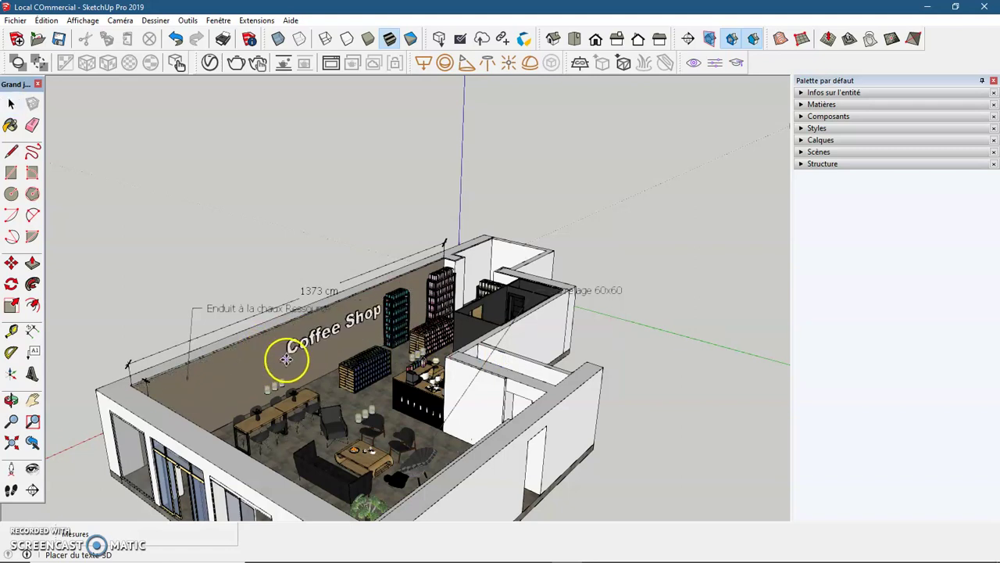
pyautogui.click(286, 359)
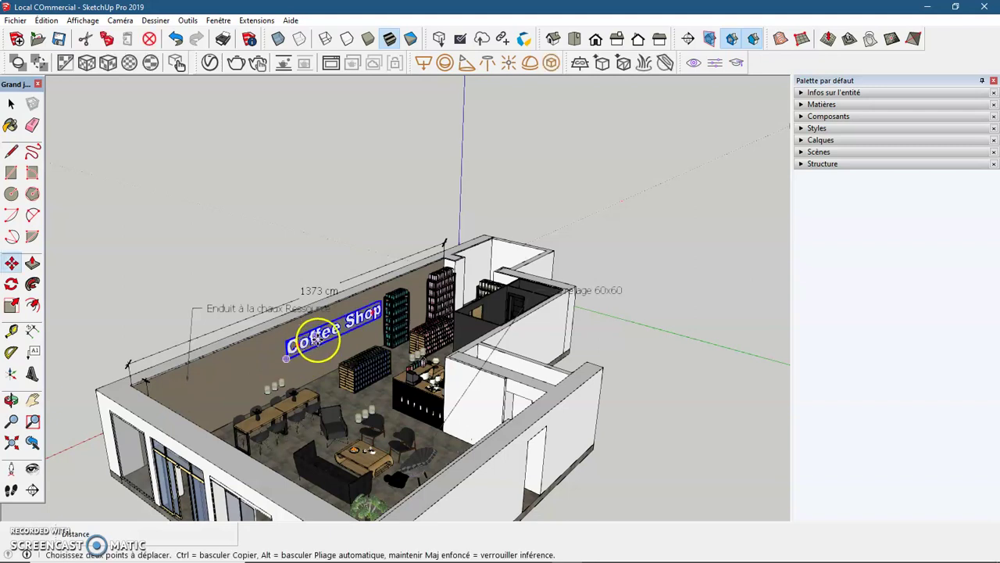
pyautogui.scroll(2, 313, 340)
pyautogui.scroll(1, 317, 343)
pyautogui.scroll(1, 297, 353)
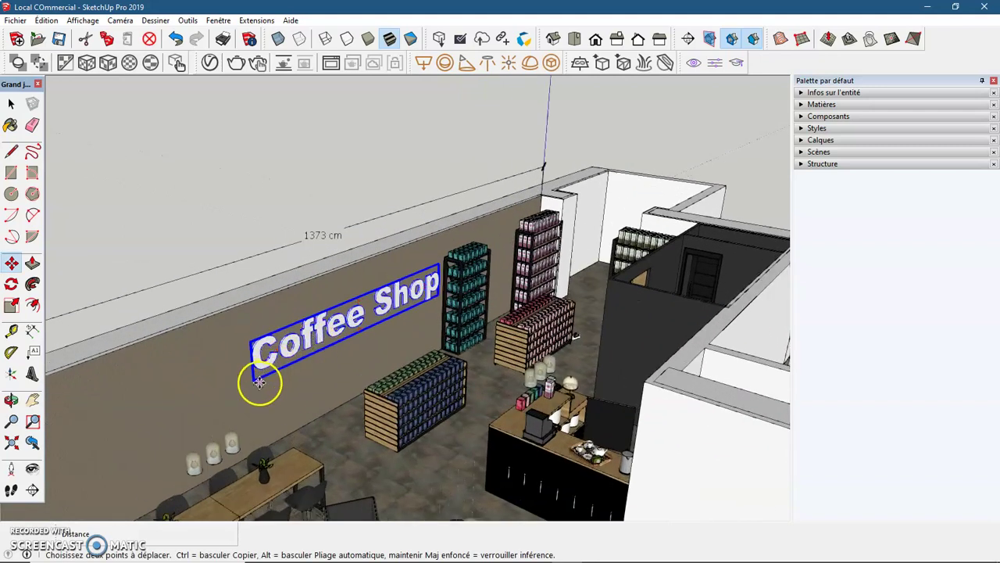
pyautogui.click(256, 381)
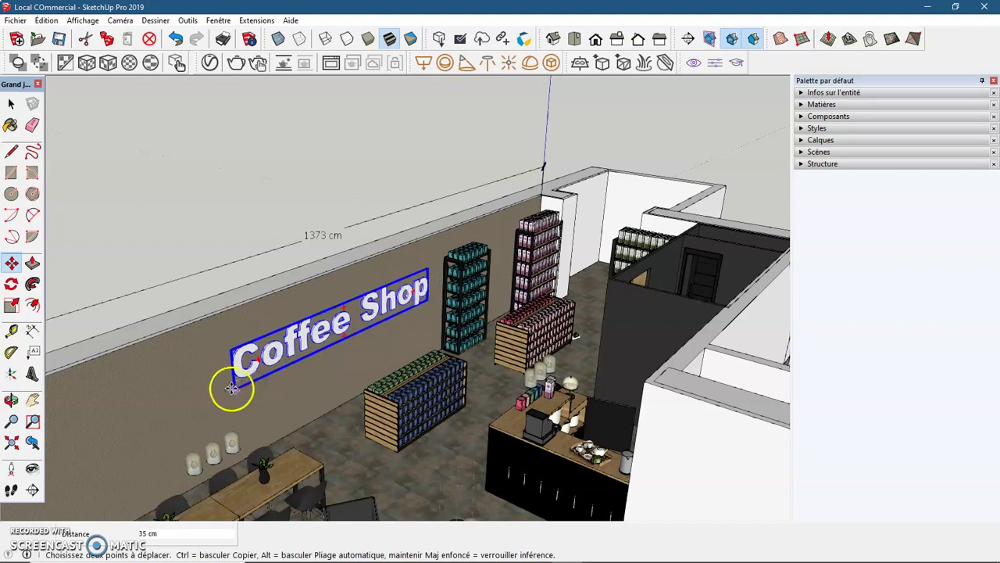
pyautogui.click(154, 428)
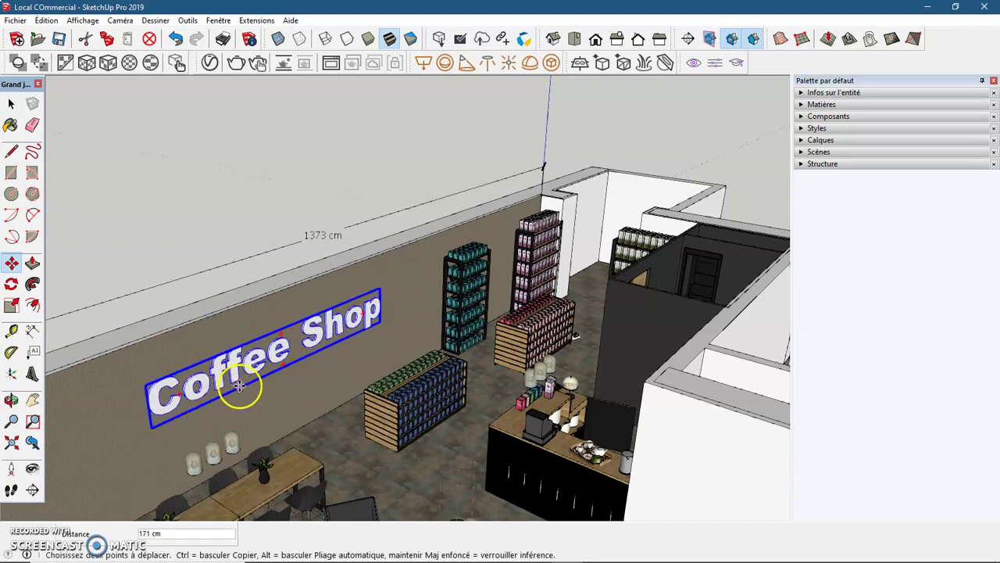
pyautogui.press('space')
# Walk and orbit through the shop back to a view of the Coffee Shop lettering
pyautogui.click(270, 181)
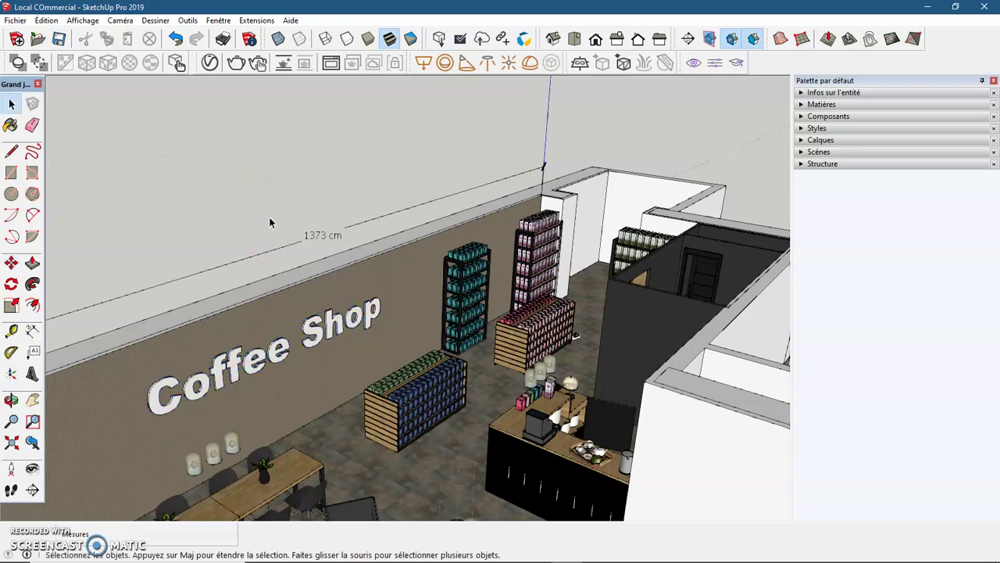
pyautogui.click(11, 400)
pyautogui.moveTo(422, 391); pyautogui.dragTo(406, 350)
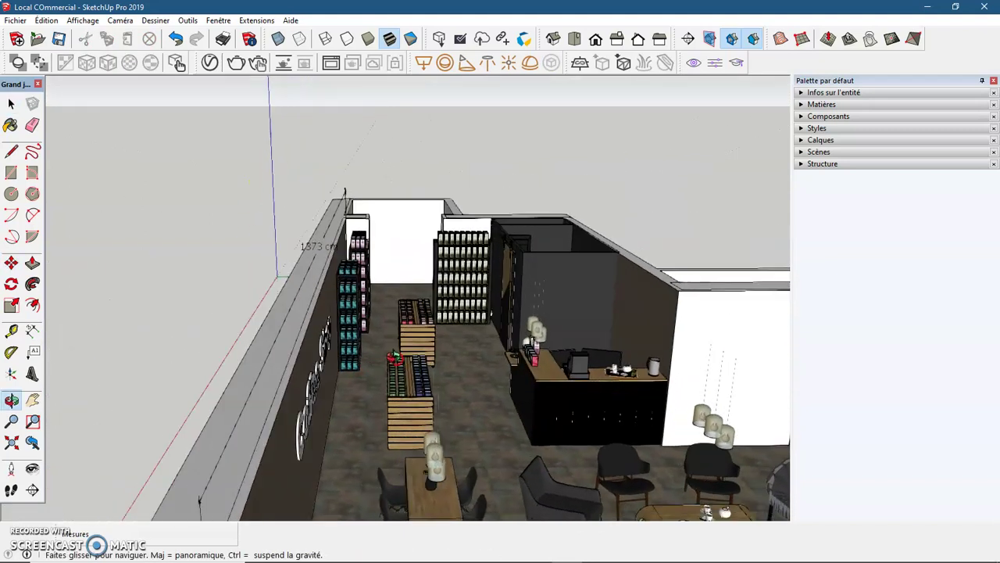
pyautogui.press('space')
pyautogui.scroll(2, 322, 429)
pyautogui.scroll(3, 322, 429)
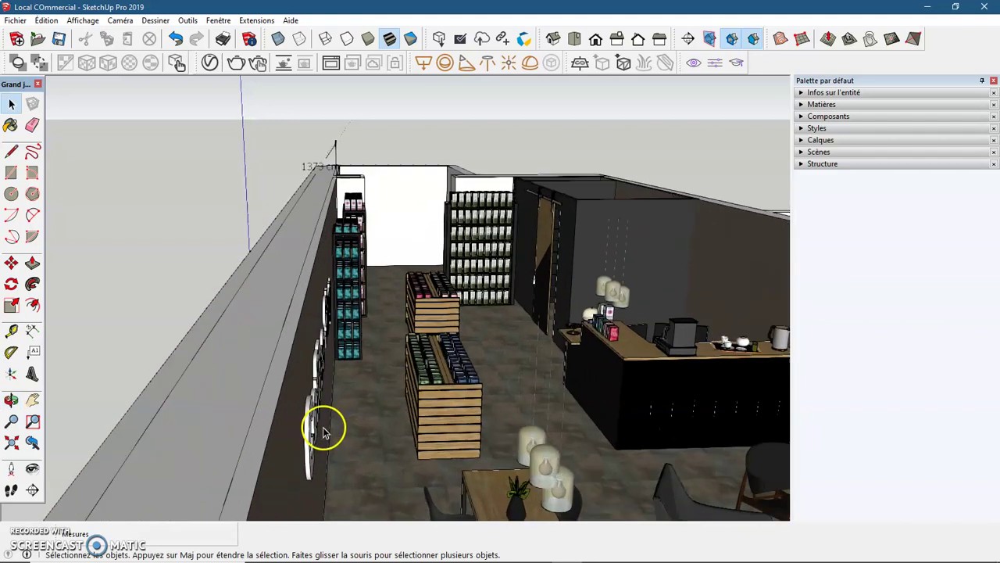
pyautogui.scroll(2, 325, 434)
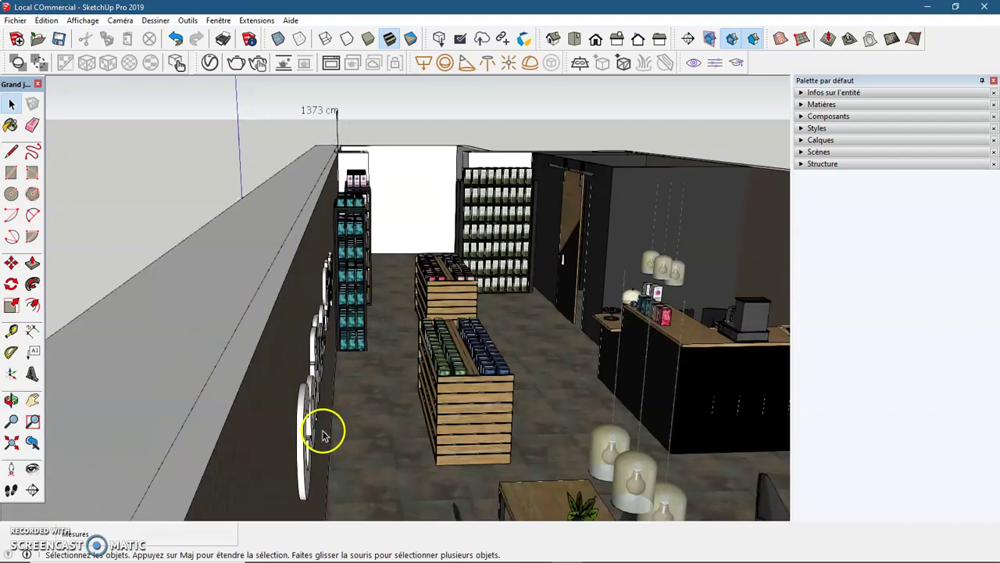
pyautogui.moveTo(324, 433); pyautogui.dragTo(190, 397, button='middle')
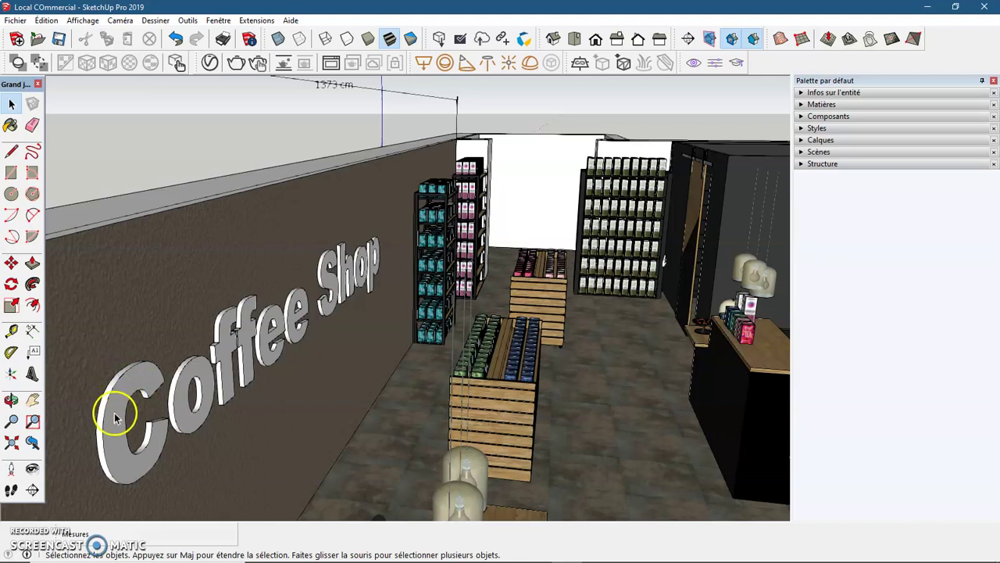
pyautogui.moveTo(201, 430); pyautogui.dragTo(119, 443, button='middle')
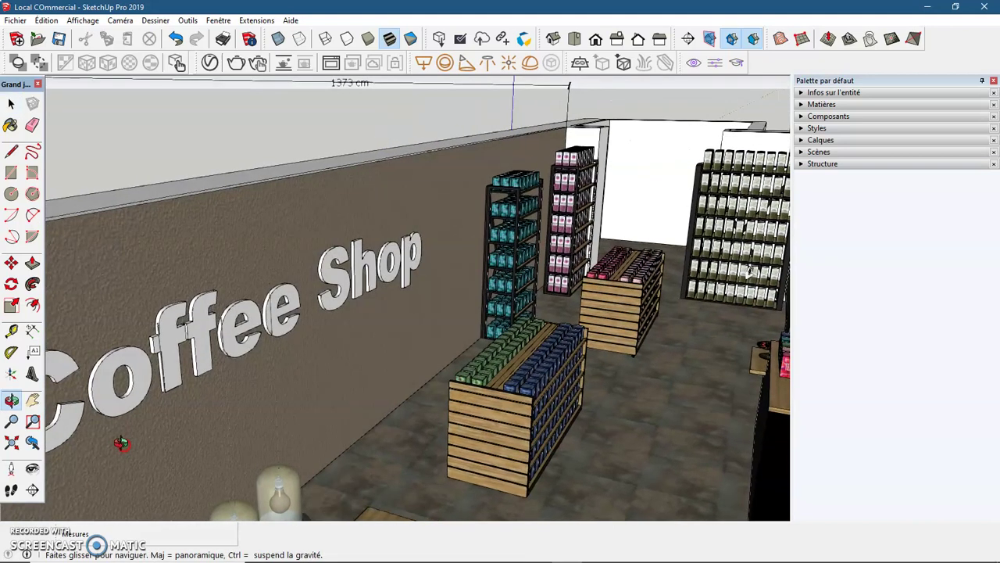
pyautogui.press('space')
pyautogui.scroll(-3, 125, 443)
pyautogui.scroll(2, 131, 437)
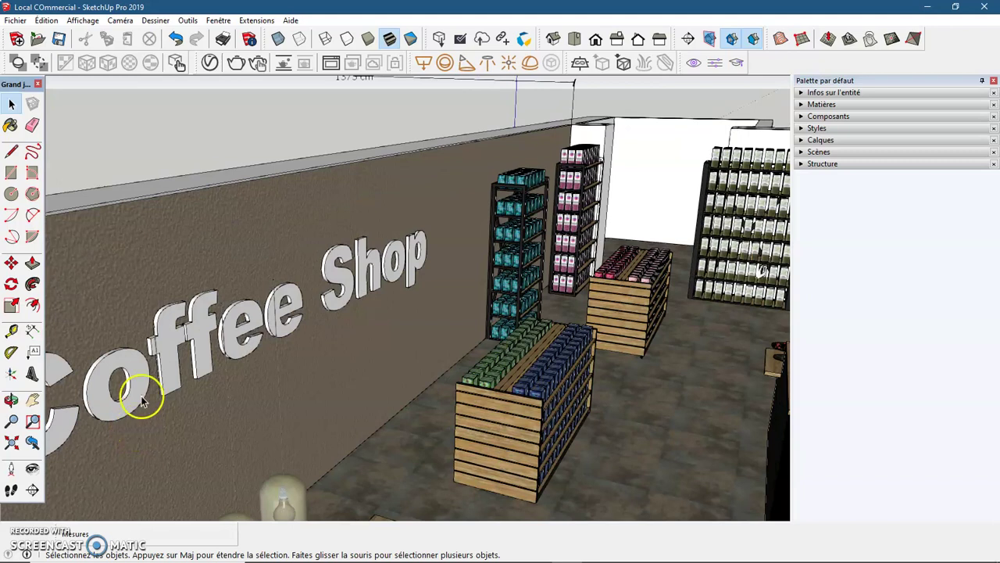
# Select the Coffee Shop component and show its Entity Info: layer PROJET, 34859 cm³
pyautogui.click(134, 371)
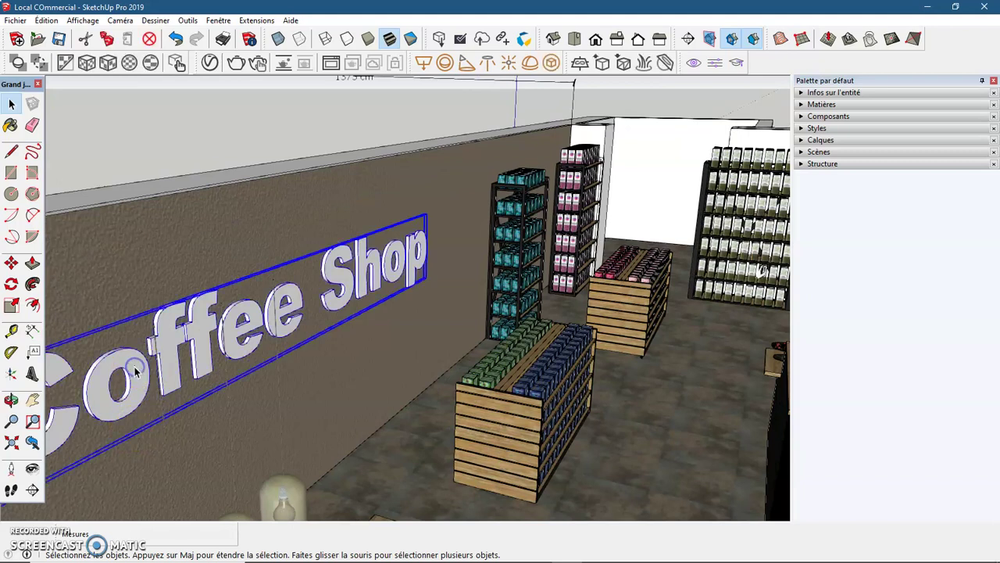
pyautogui.click(802, 94)
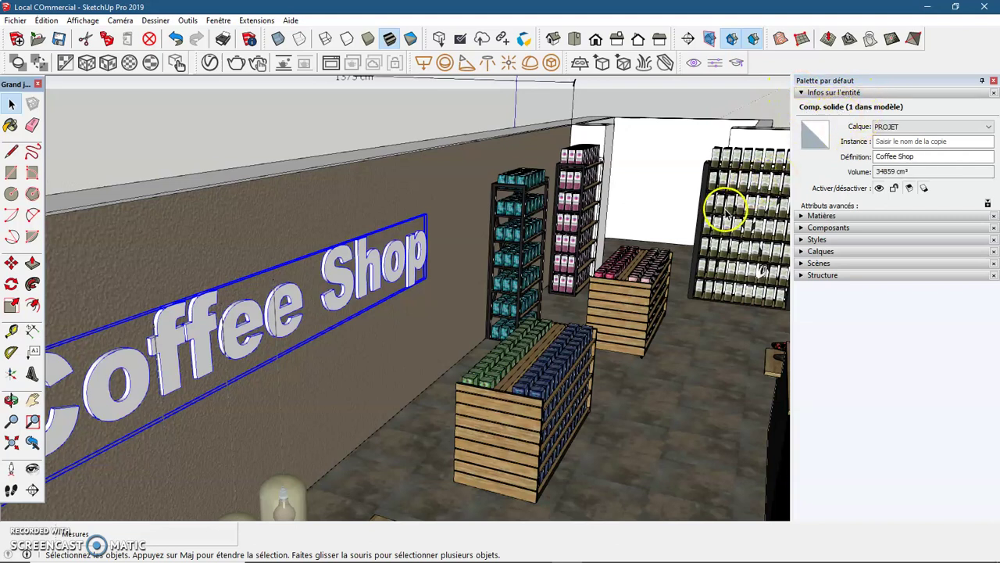
pyautogui.scroll(-3, 707, 227)
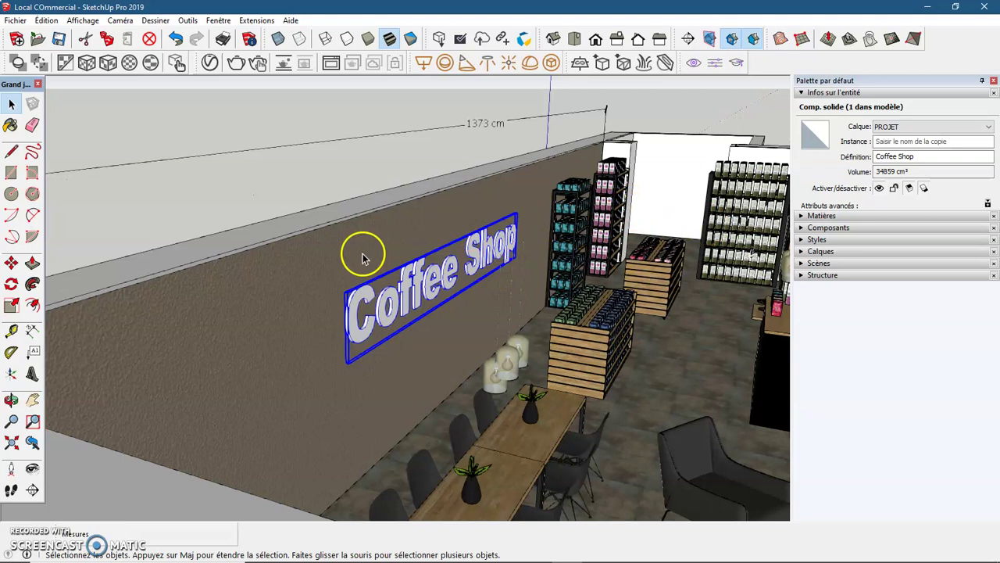
pyautogui.scroll(2, 379, 293)
pyautogui.scroll(2, 394, 306)
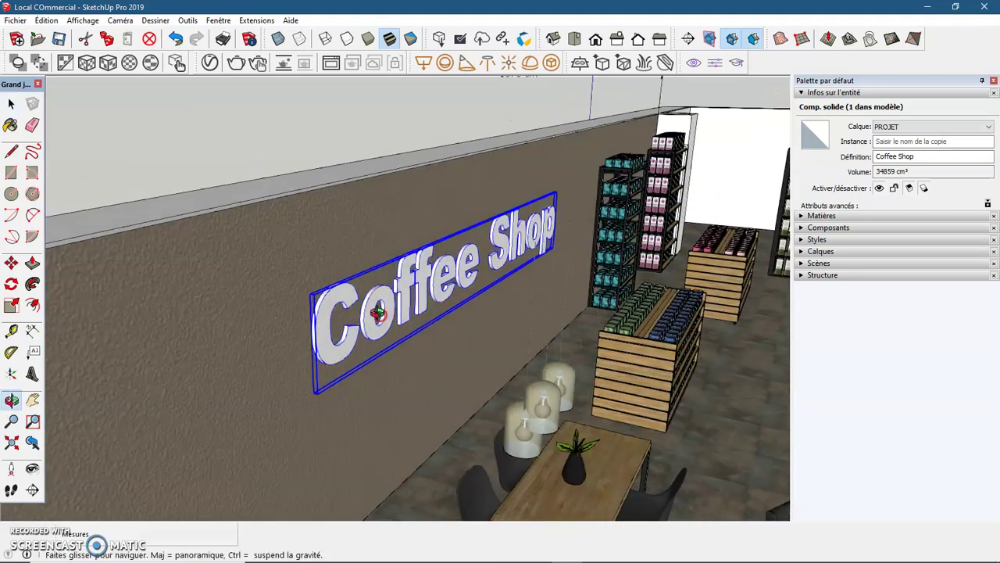
# Open the Coffee Shop component for editing and push out the letters C and f
pyautogui.rightClick(313, 286)
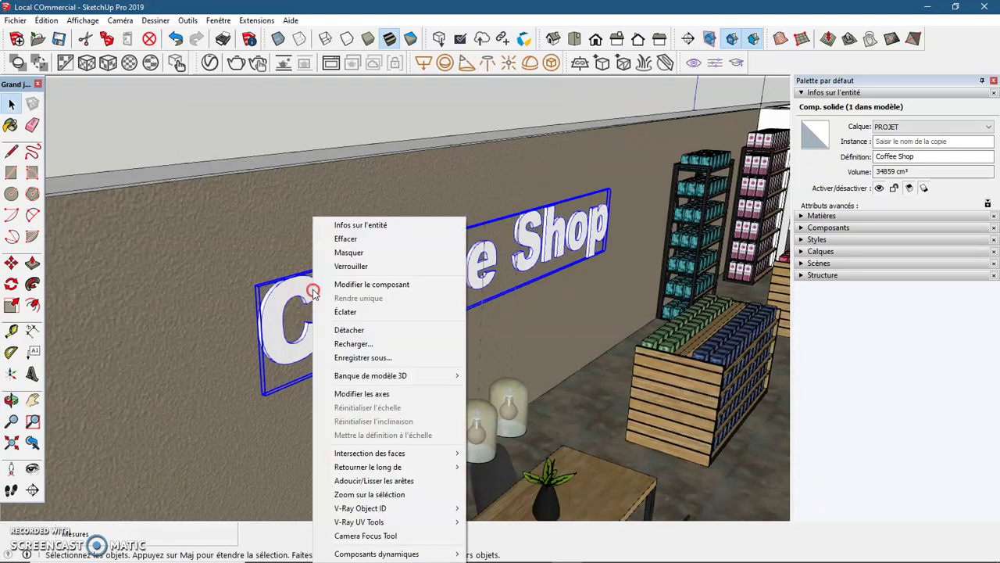
pyautogui.click(373, 286)
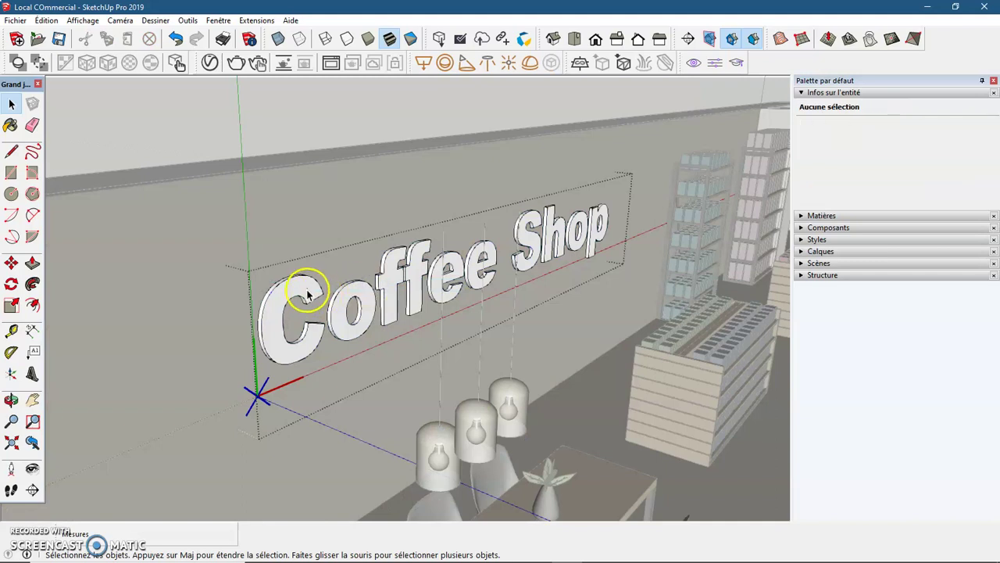
pyautogui.click(32, 263)
pyautogui.click(278, 301)
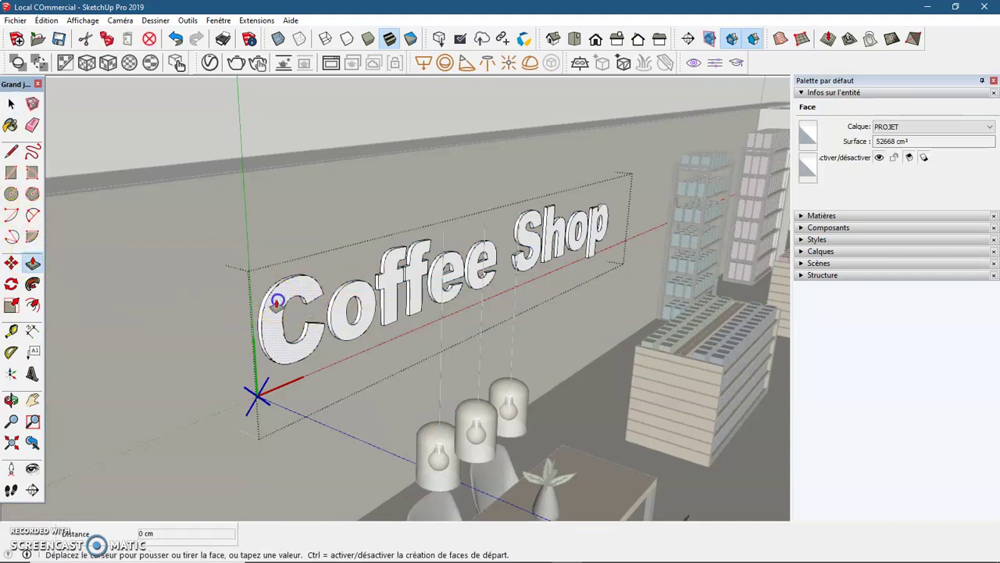
pyautogui.click(283, 305)
pyautogui.click(382, 304)
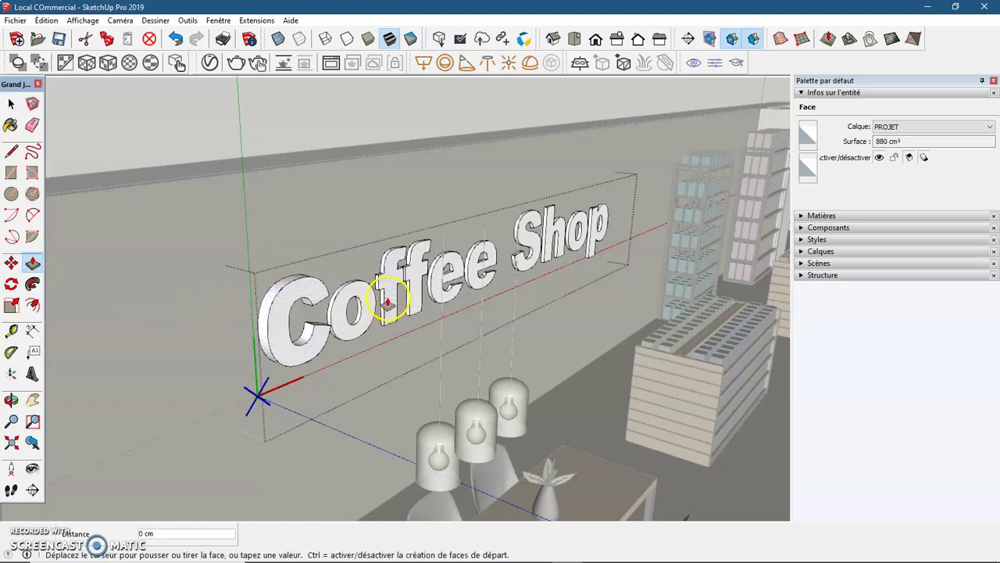
pyautogui.click(391, 302)
# Push out the e letters of Coffee and the letters of Shop
pyautogui.click(473, 272)
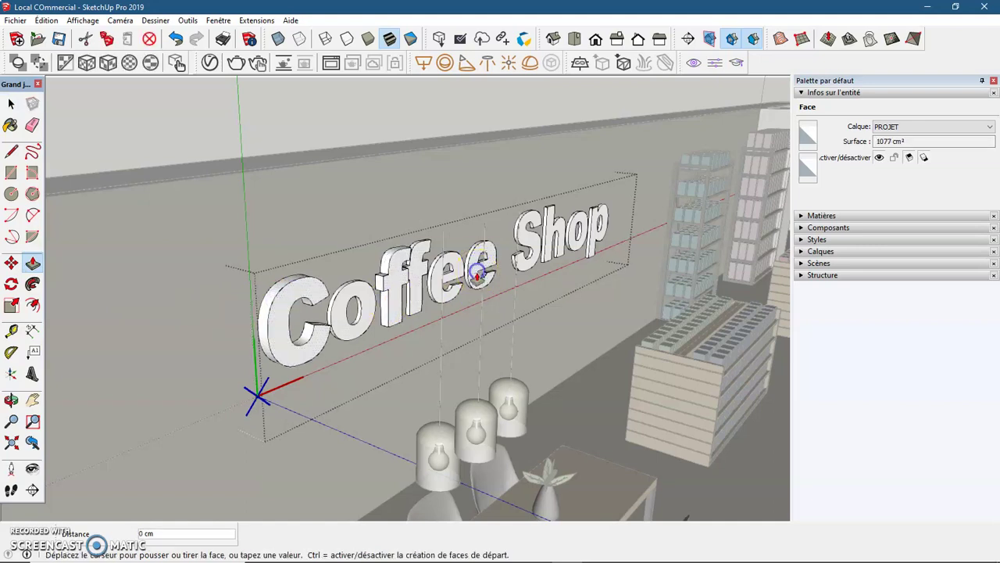
pyautogui.click(478, 275)
pyautogui.click(538, 245)
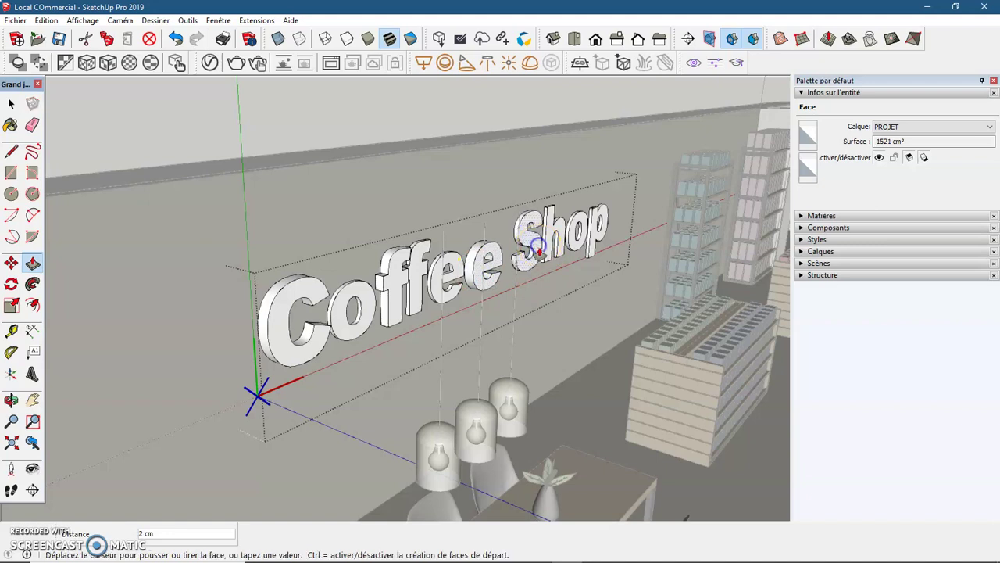
pyautogui.click(579, 243)
pyautogui.click(579, 243)
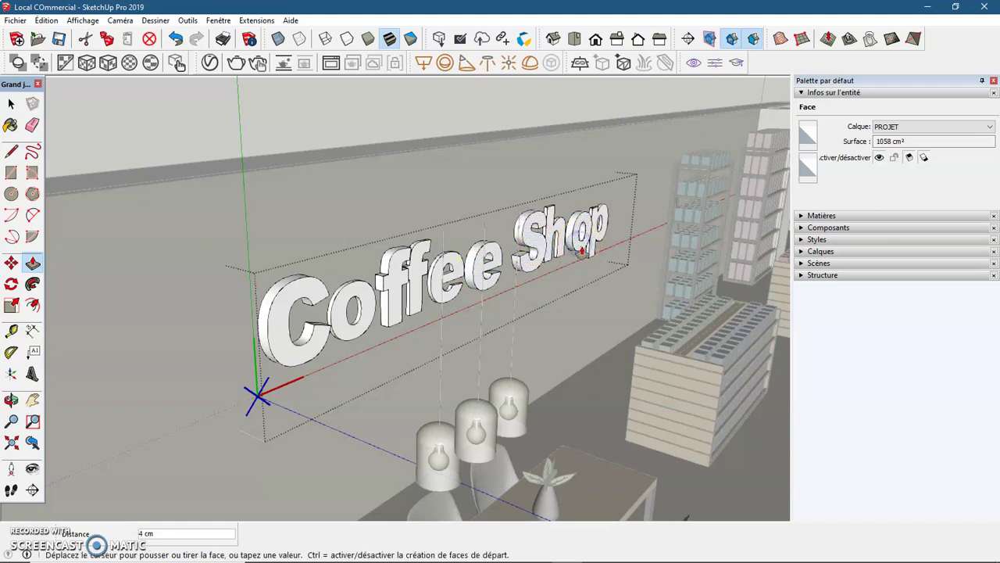
pyautogui.click(579, 243)
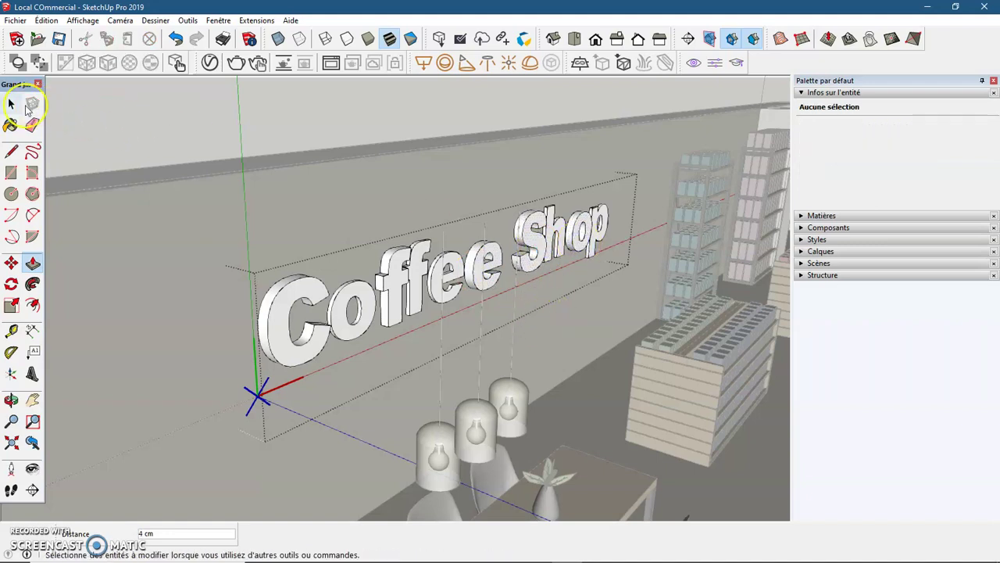
# Collapse Infos sur l'entité and bring up the Matières materials list
pyautogui.click(12, 105)
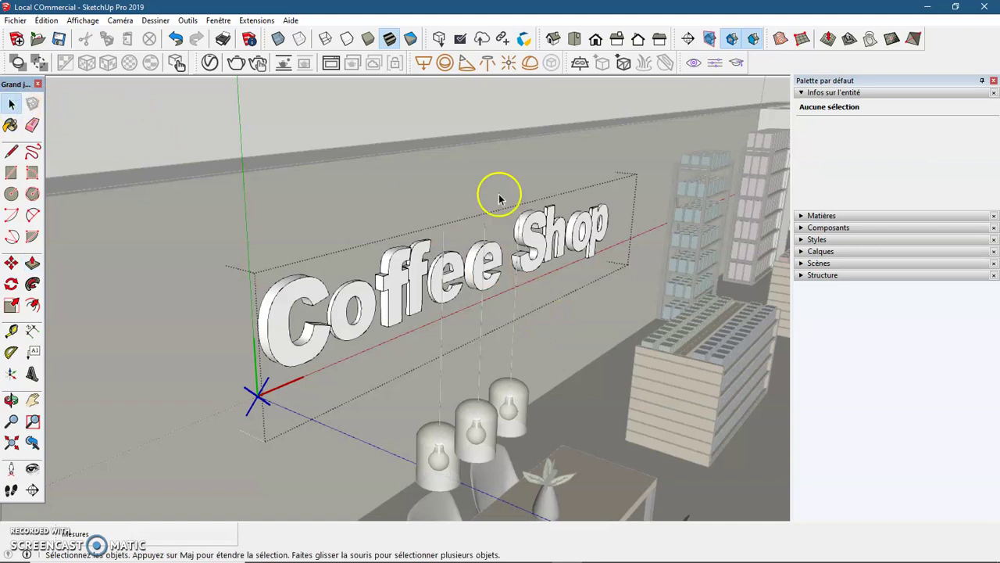
pyautogui.click(801, 93)
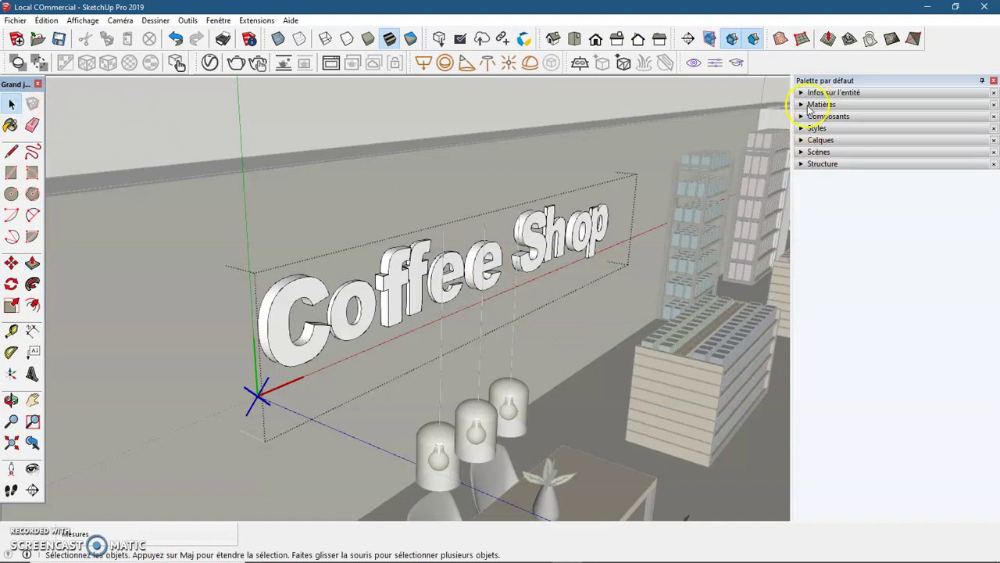
pyautogui.click(801, 104)
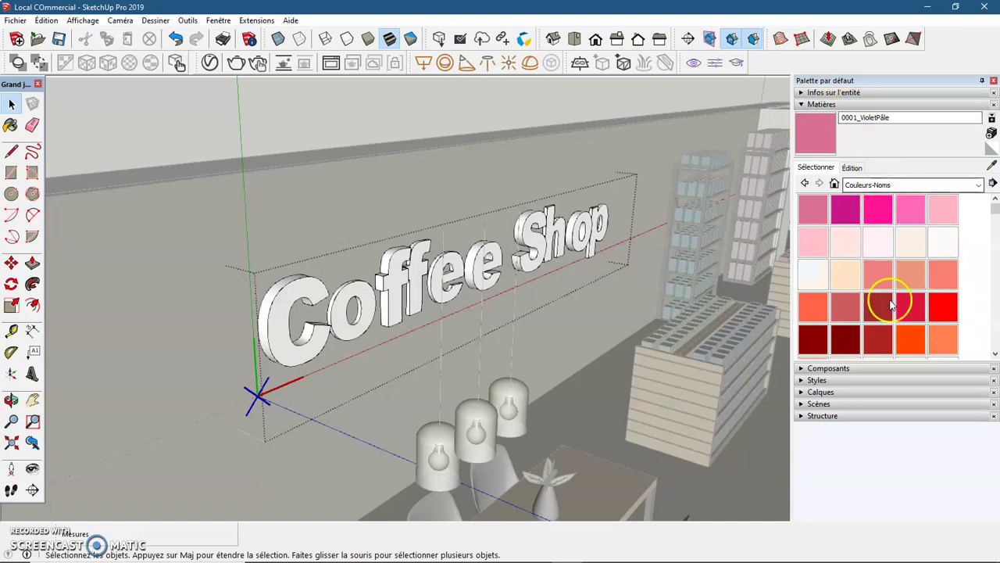
pyautogui.scroll(-2, 891, 305)
pyautogui.scroll(-2, 891, 312)
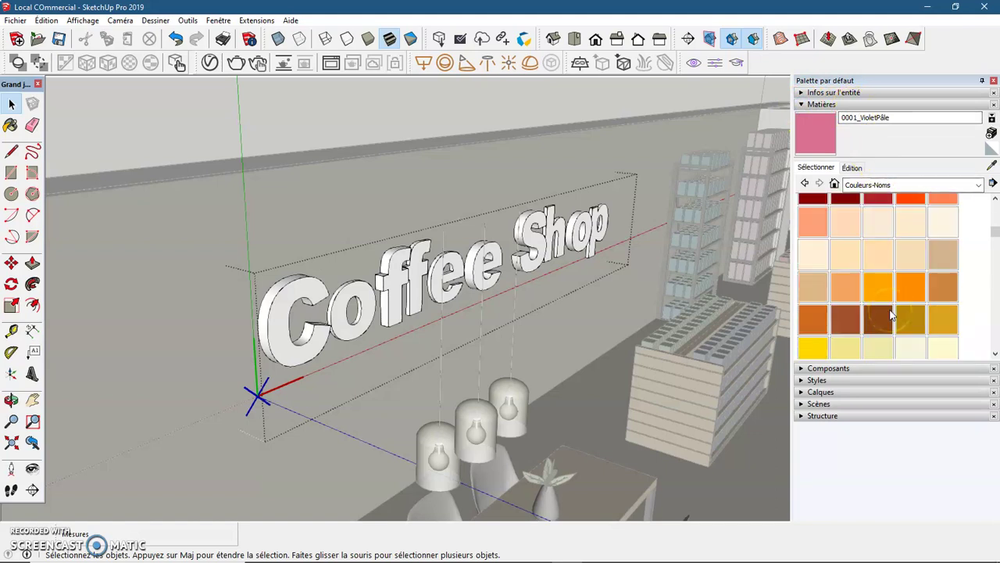
# Paint the C, o and both f's of Coffee with the beige 0035_Havane material
pyautogui.click(943, 254)
pyautogui.click(311, 295)
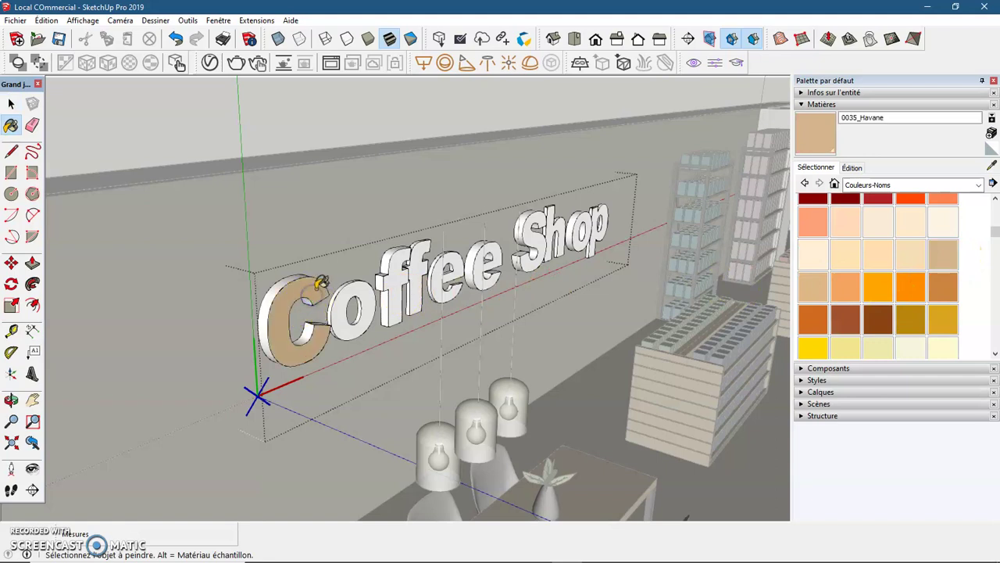
pyautogui.click(371, 295)
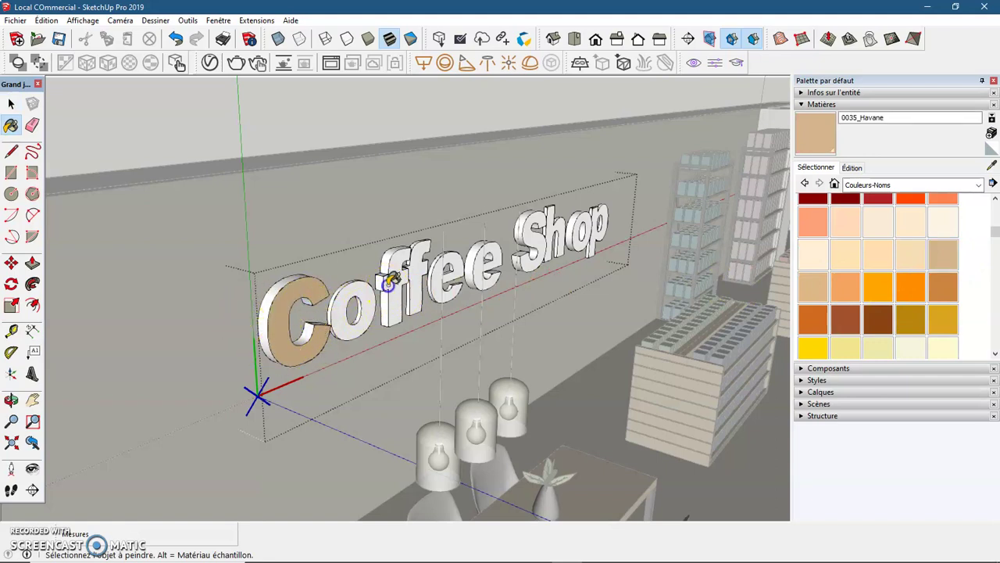
pyautogui.click(397, 281)
pyautogui.click(416, 281)
pyautogui.click(539, 227)
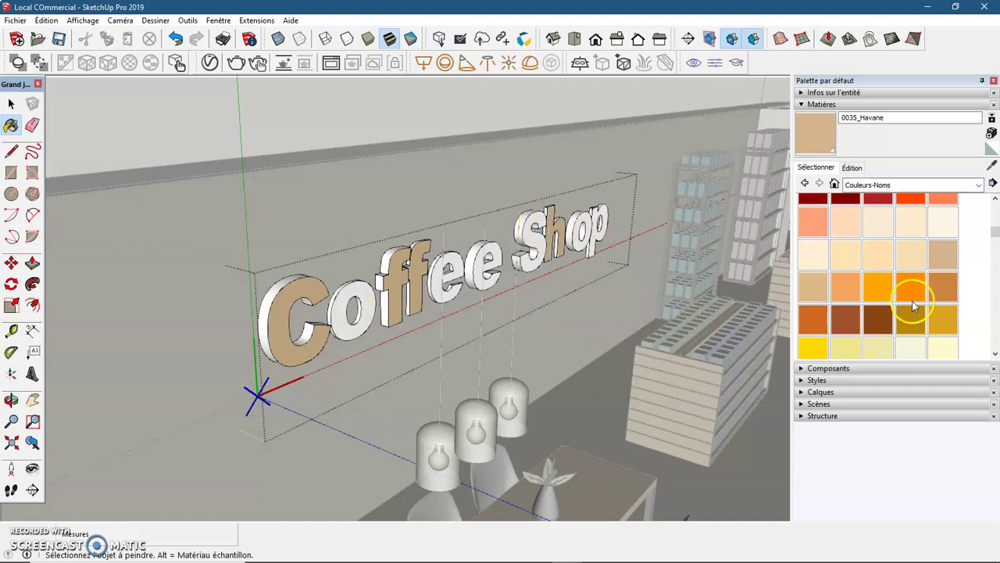
# Paint the S of Shop and both e's of Coffee with 0038_Orange
pyautogui.click(878, 286)
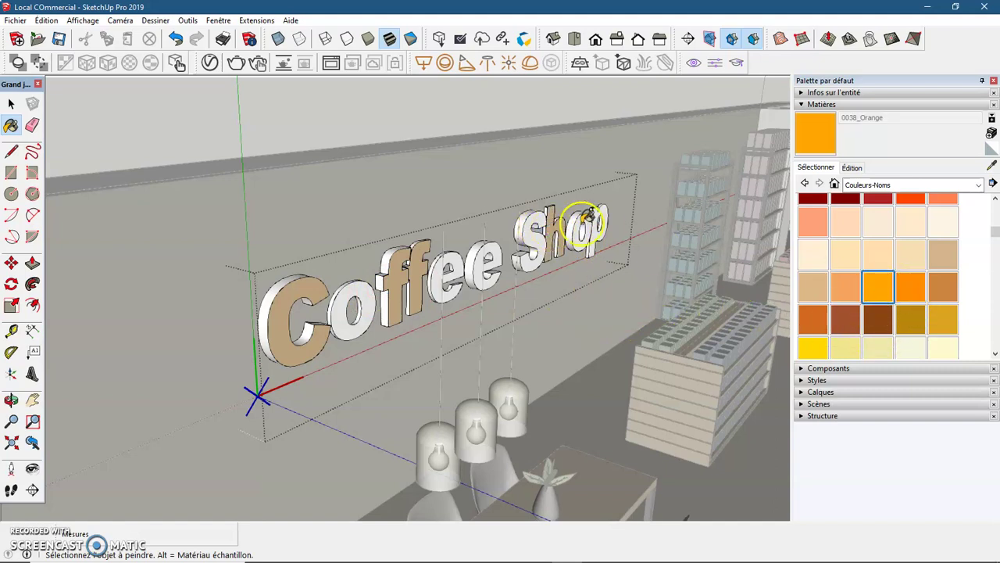
pyautogui.click(522, 254)
pyautogui.click(491, 262)
pyautogui.click(458, 267)
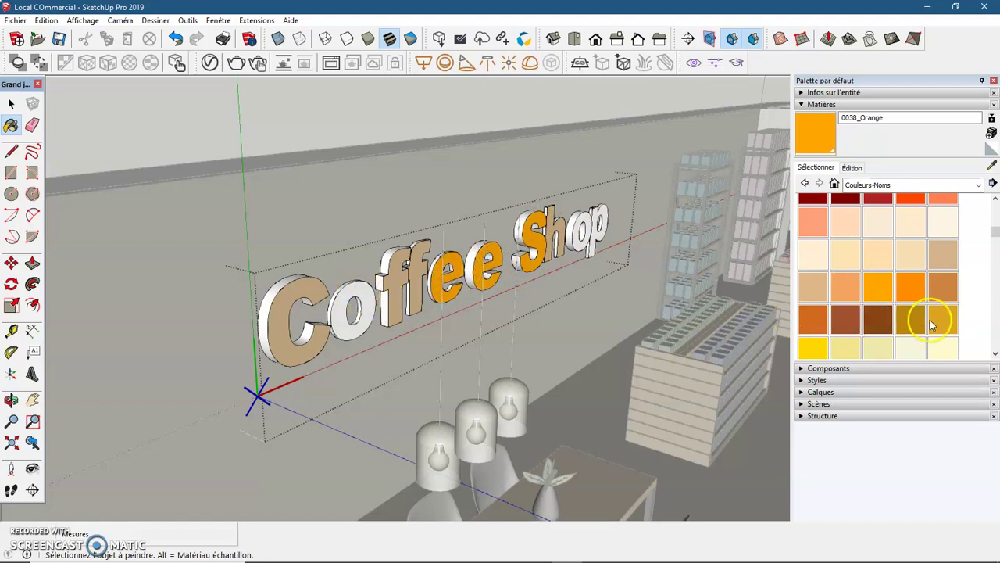
# Paint a Shop letter pale peach with 0029_AmandeBlanchie, then return to selecting
pyautogui.click(822, 287)
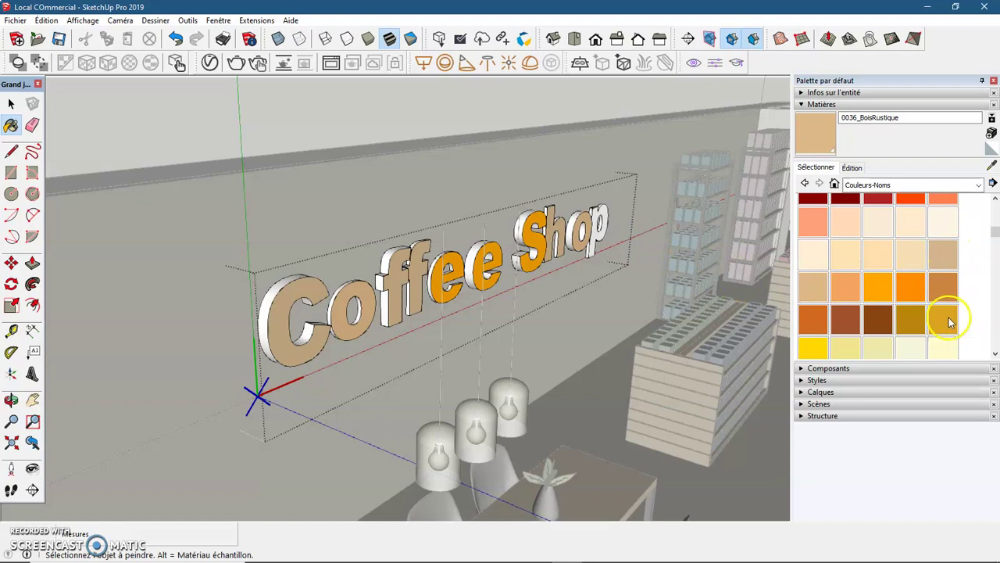
pyautogui.scroll(-1, 949, 319)
pyautogui.scroll(1, 950, 315)
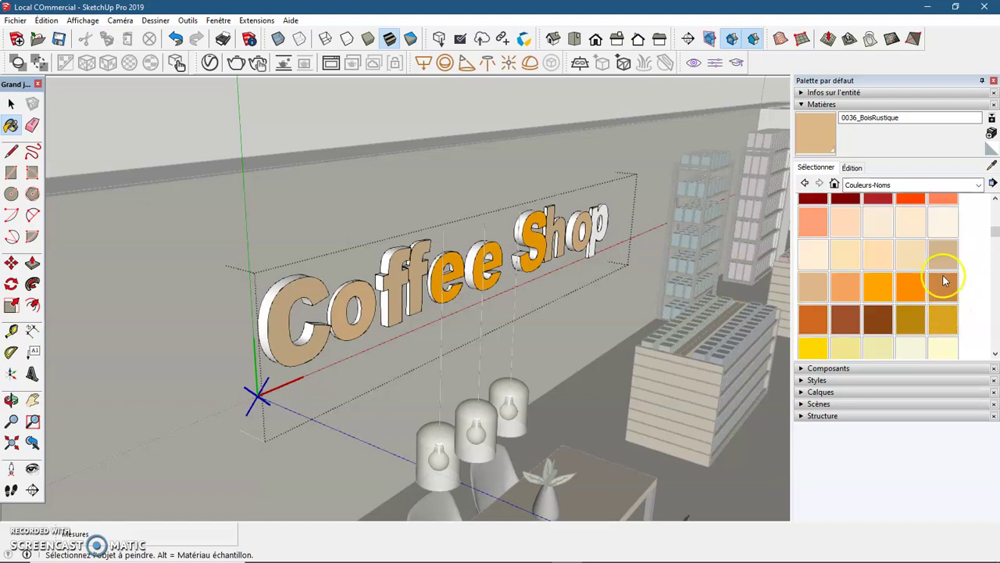
pyautogui.click(910, 223)
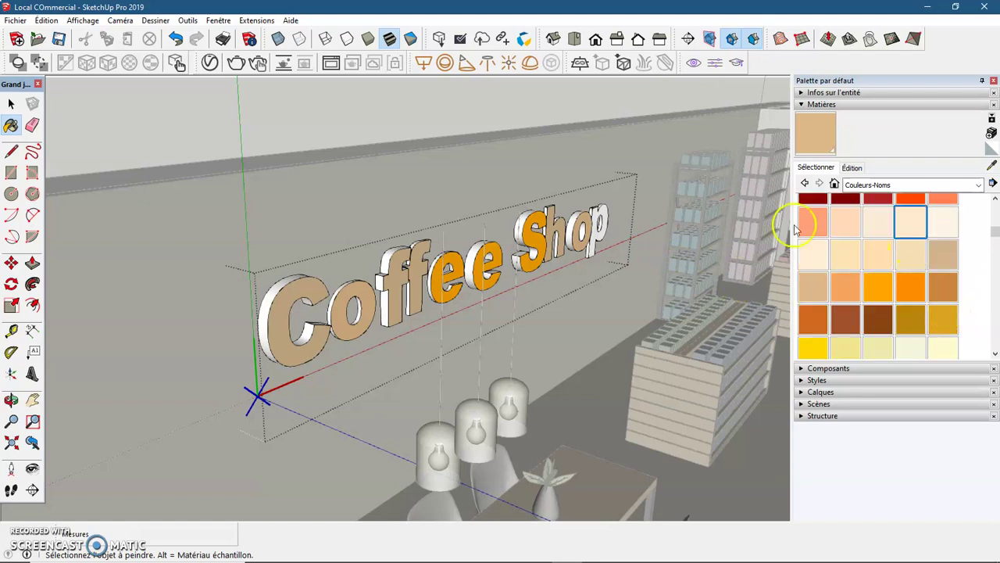
pyautogui.click(603, 217)
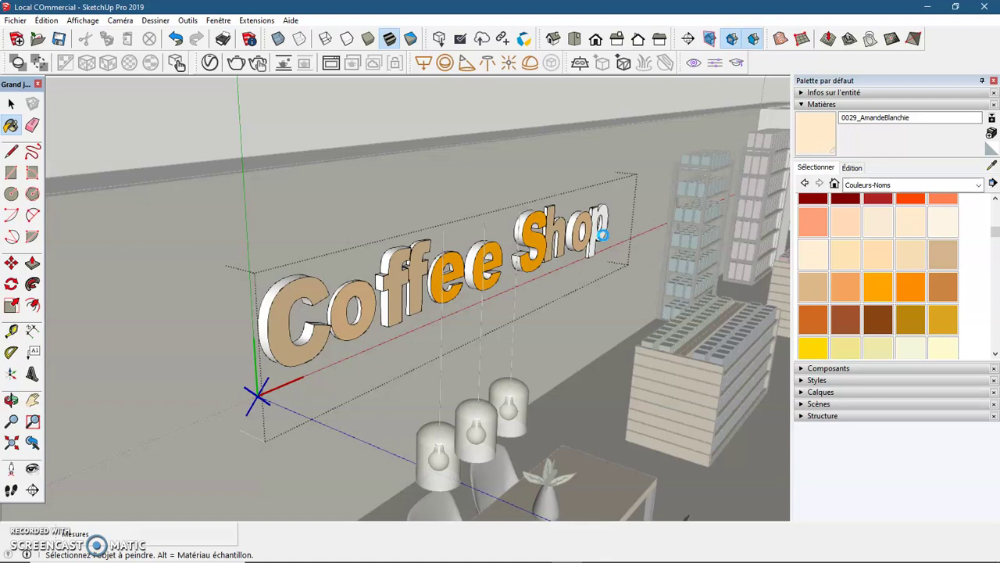
pyautogui.click(235, 417)
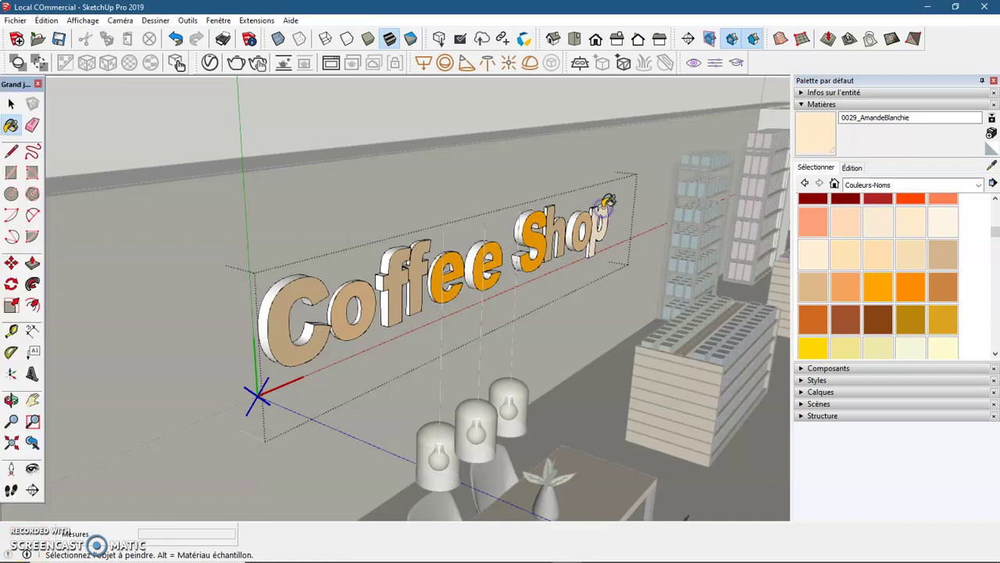
pyautogui.press('space')
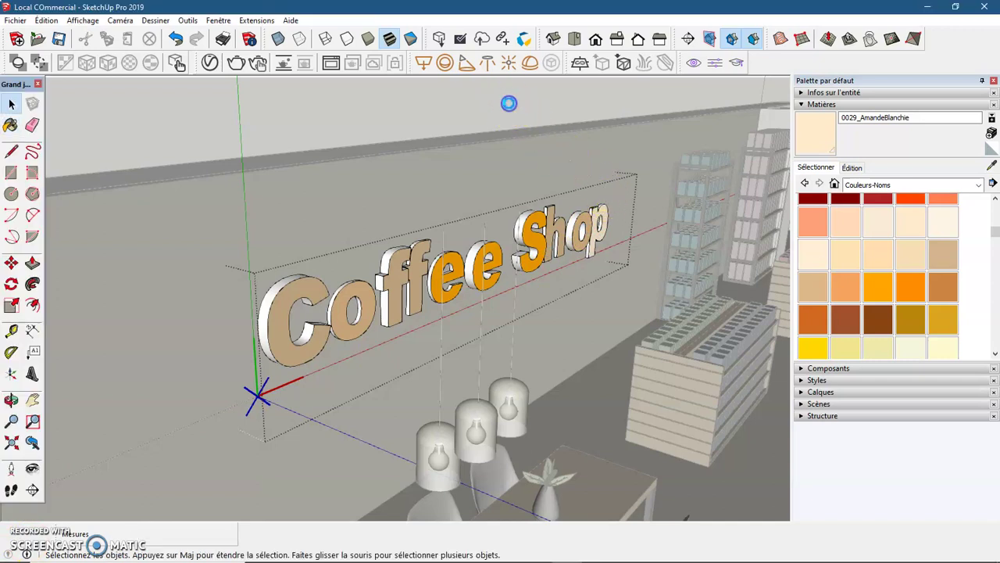
# Exit the sign component, zoom out and orbit to face the shop's glazed front from outside
pyautogui.click(508, 103)
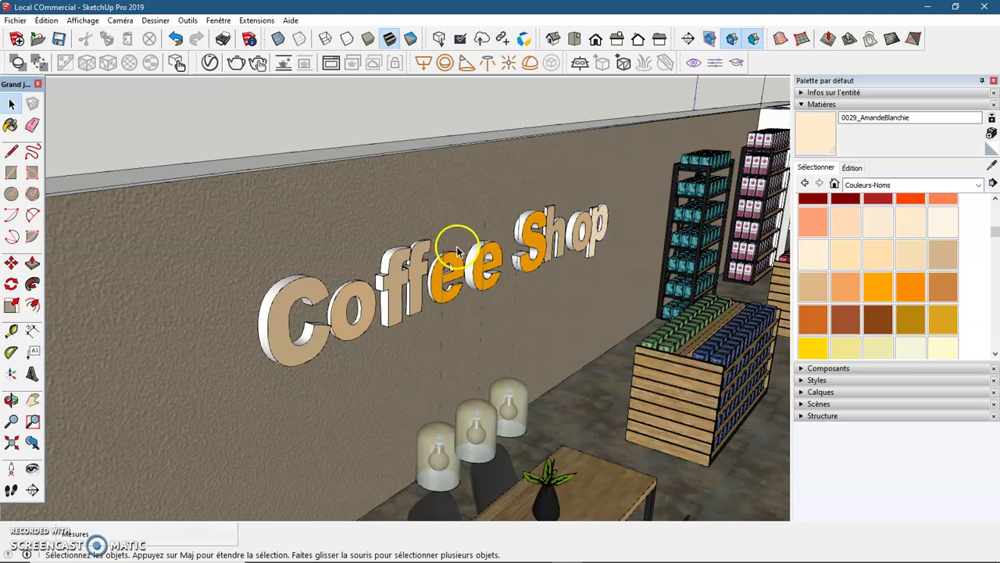
pyautogui.moveTo(457, 250); pyautogui.dragTo(379, 268, button='middle')
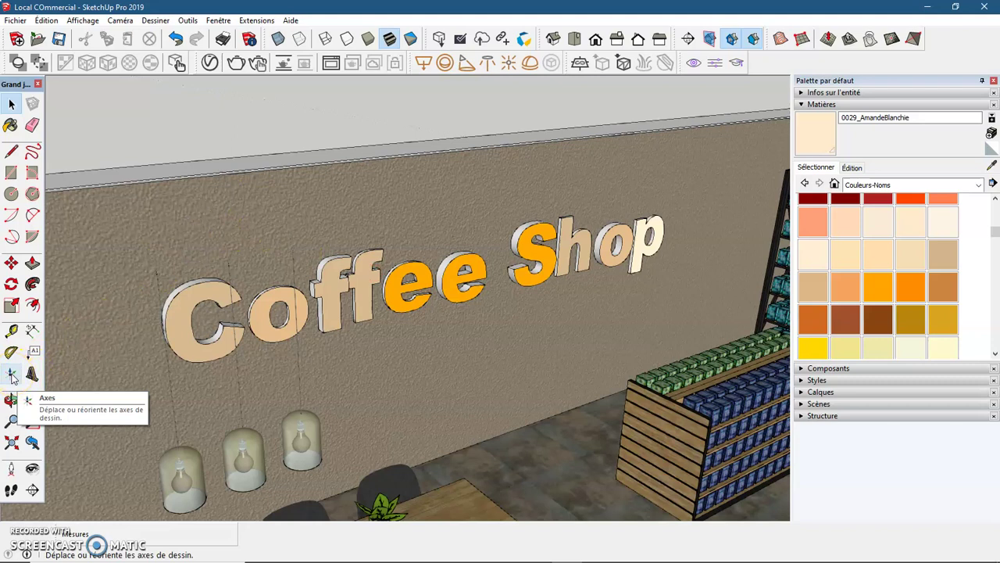
pyautogui.scroll(-2, 180, 328)
pyautogui.scroll(-2, 184, 326)
pyautogui.scroll(-2, 189, 326)
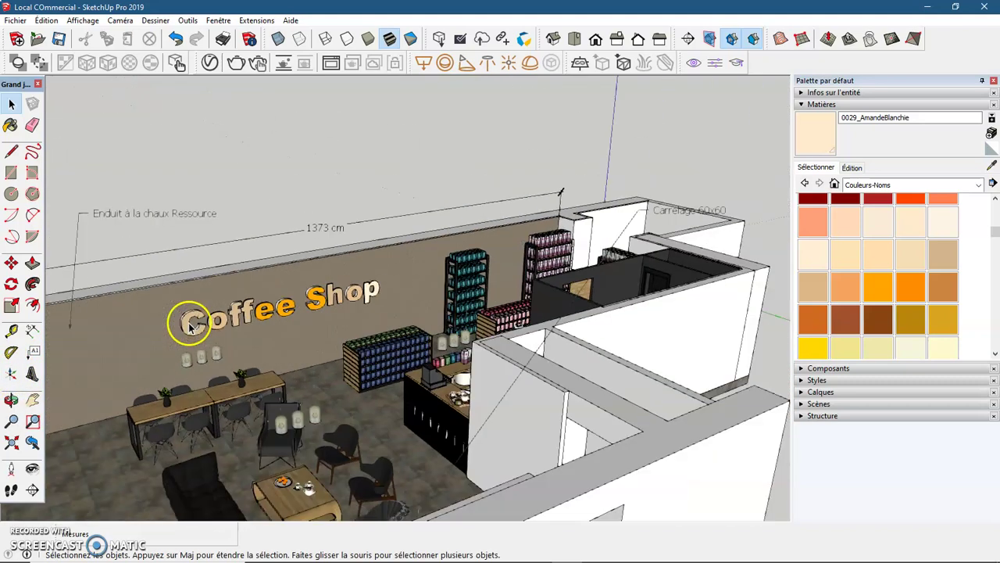
pyautogui.scroll(-2, 185, 322)
pyautogui.scroll(-2, 185, 322)
pyautogui.moveTo(152, 393); pyautogui.dragTo(509, 290, button='middle')
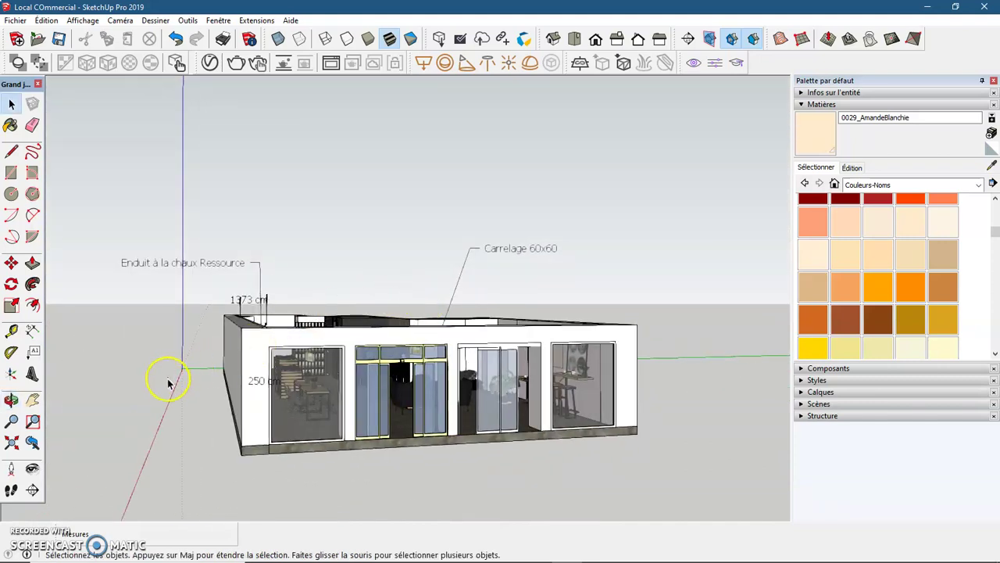
pyautogui.moveTo(168, 383); pyautogui.dragTo(75, 372, button='middle')
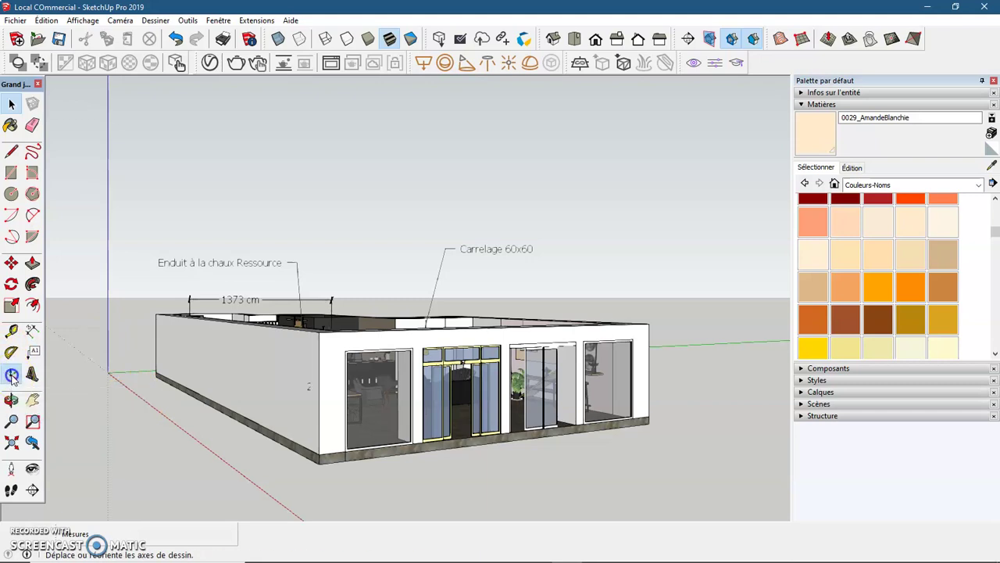
# Set the axes origin at the building's front corner, red axis along its base edge
pyautogui.click(12, 377)
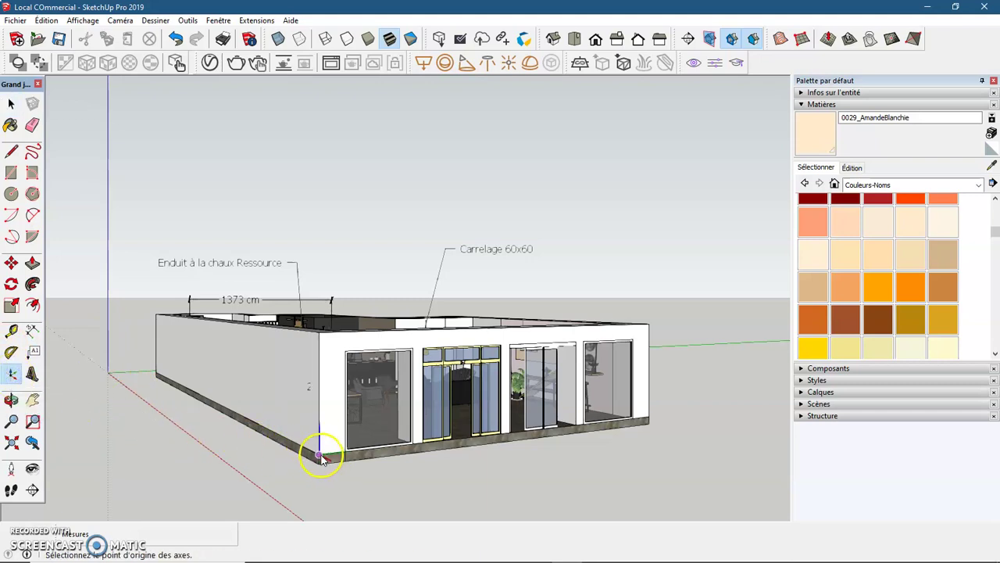
pyautogui.scroll(3, 321, 460)
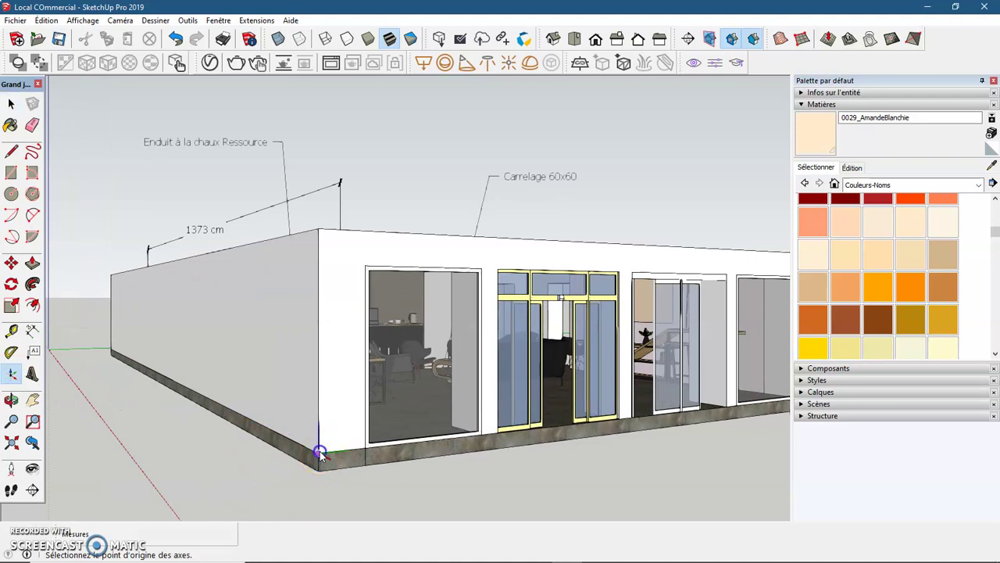
pyautogui.click(320, 452)
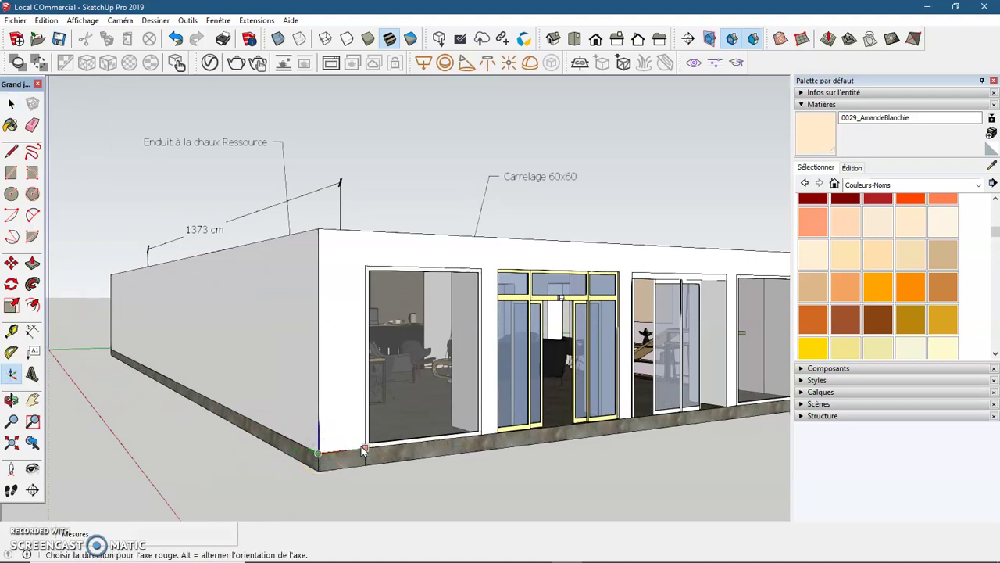
pyautogui.click(352, 451)
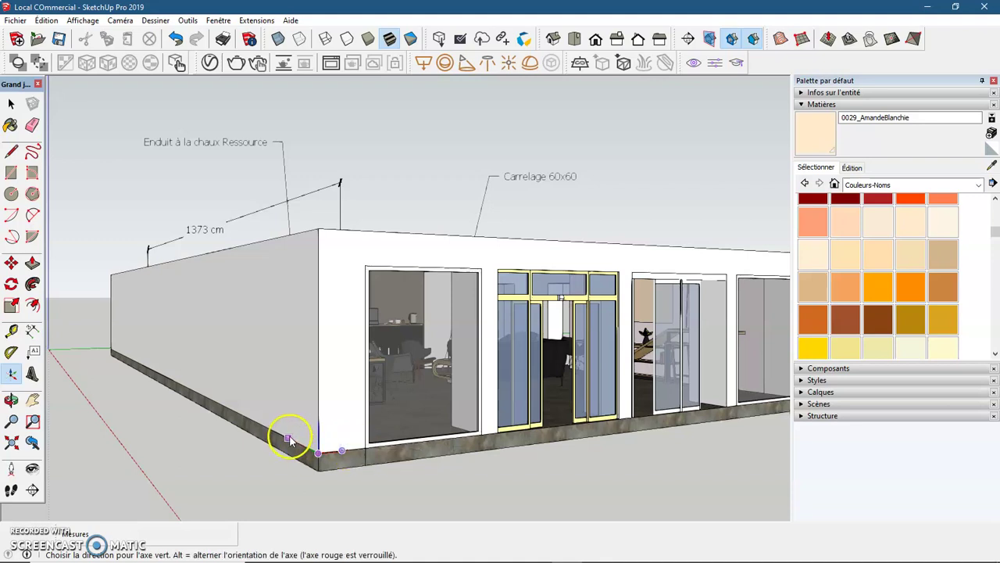
pyautogui.press('space')
pyautogui.moveTo(375, 448); pyautogui.dragTo(154, 487, button='middle')
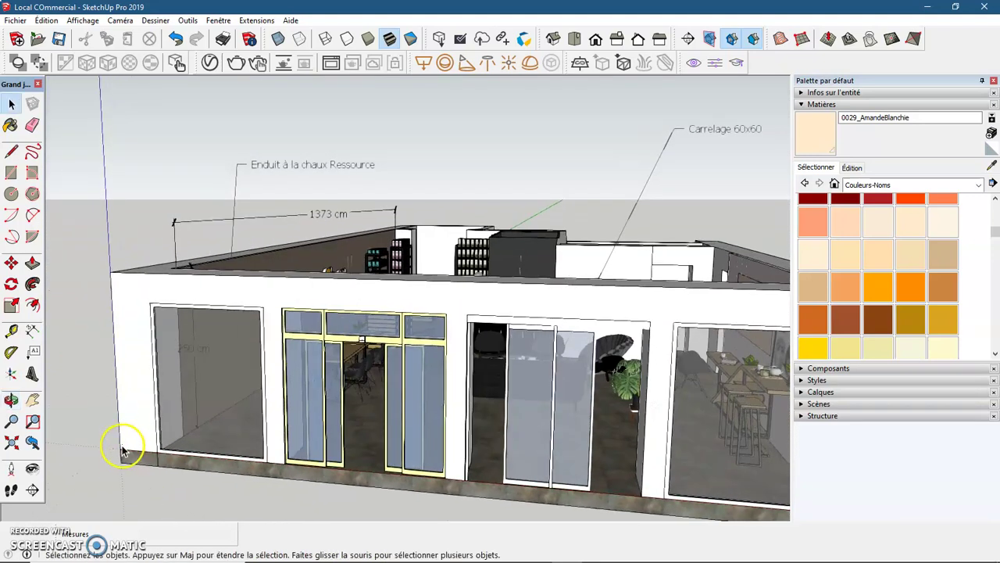
# Zoom out from the building and back in again
pyautogui.click(134, 456)
pyautogui.scroll(-2, 125, 451)
pyautogui.scroll(-2, 125, 452)
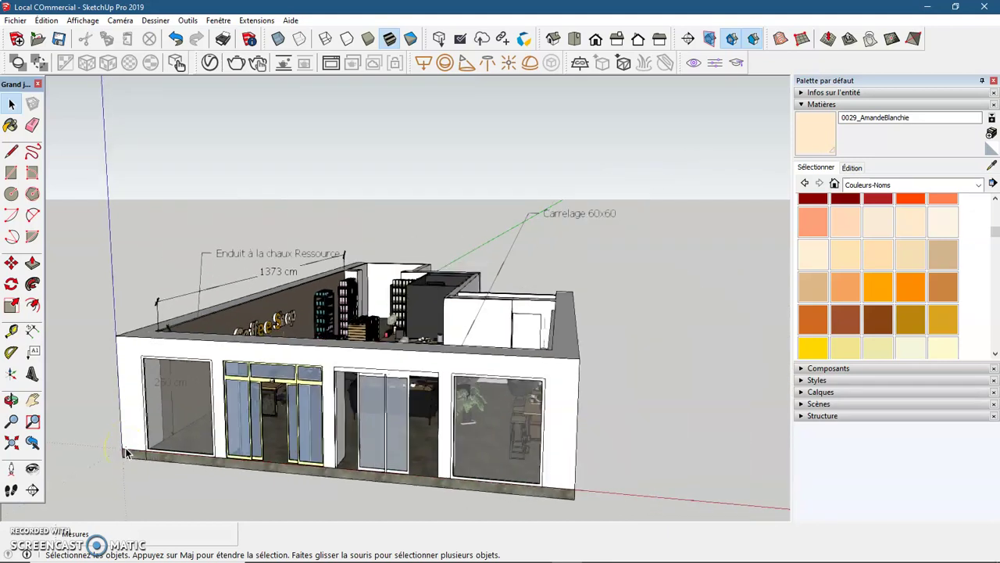
pyautogui.scroll(-1, 125, 452)
pyautogui.scroll(-1, 125, 452)
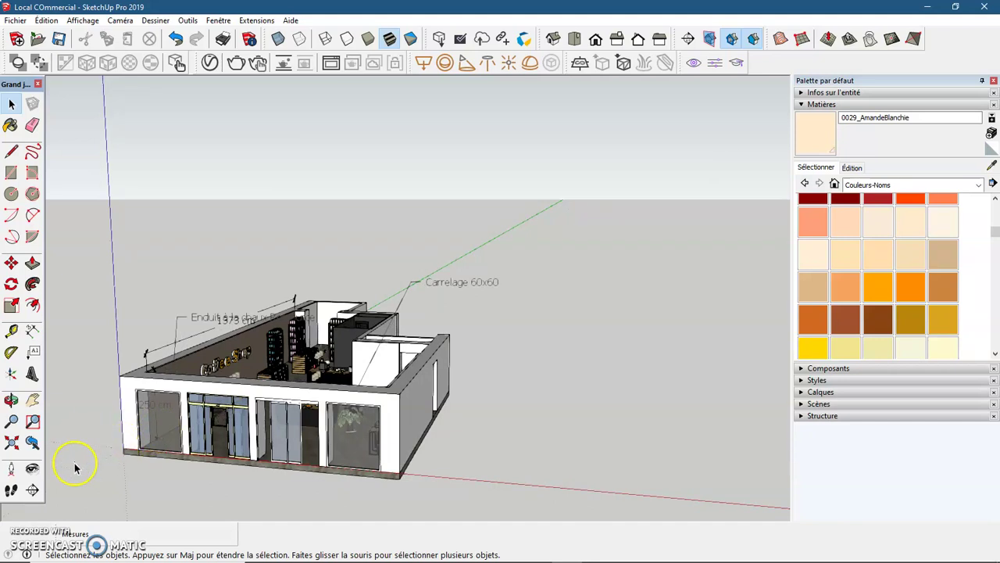
pyautogui.scroll(1, 73, 468)
pyautogui.scroll(1, 74, 467)
pyautogui.scroll(1, 73, 467)
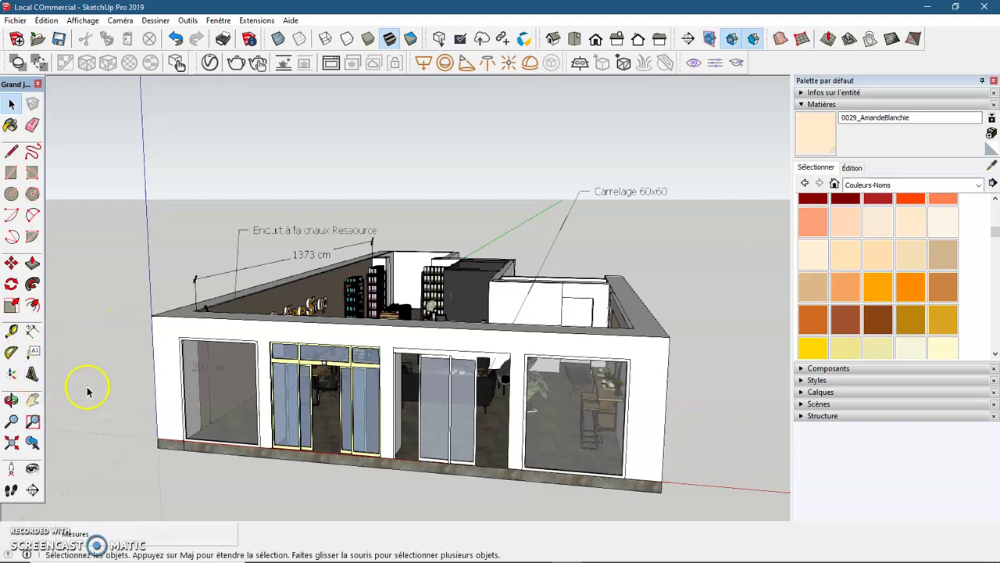
# Orbit to an angled view of the shop interior and side wall
pyautogui.click(11, 400)
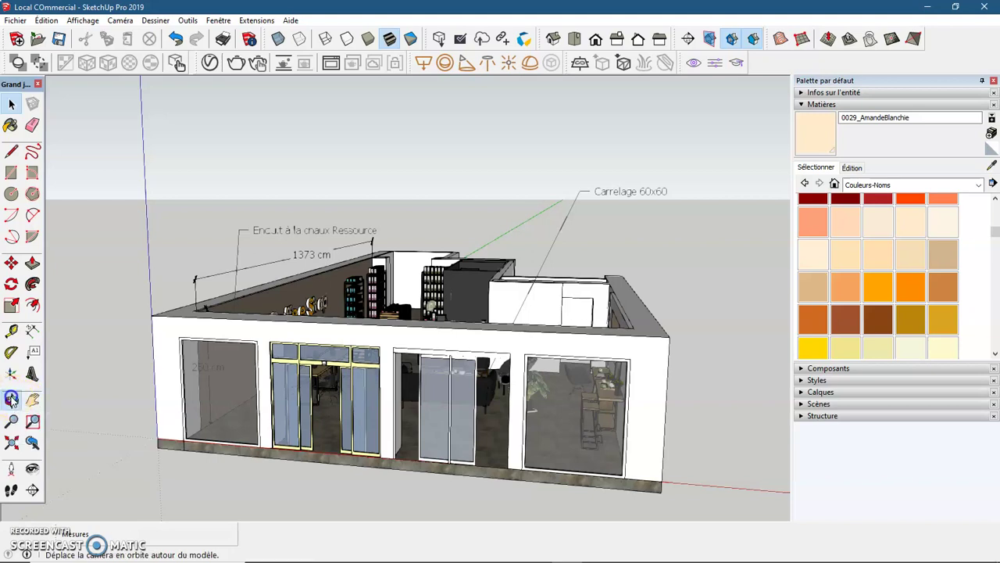
pyautogui.moveTo(186, 344)
pyautogui.mouseDown()
pyautogui.moveTo(108, 361)
pyautogui.moveTo(279, 360)
pyautogui.mouseUp()
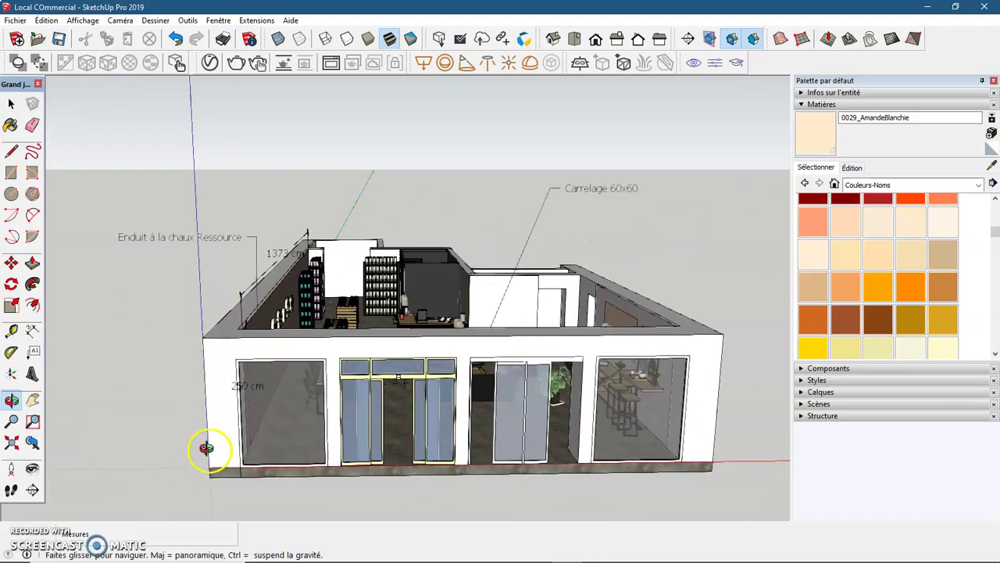
pyautogui.moveTo(206, 448); pyautogui.dragTo(160, 439)
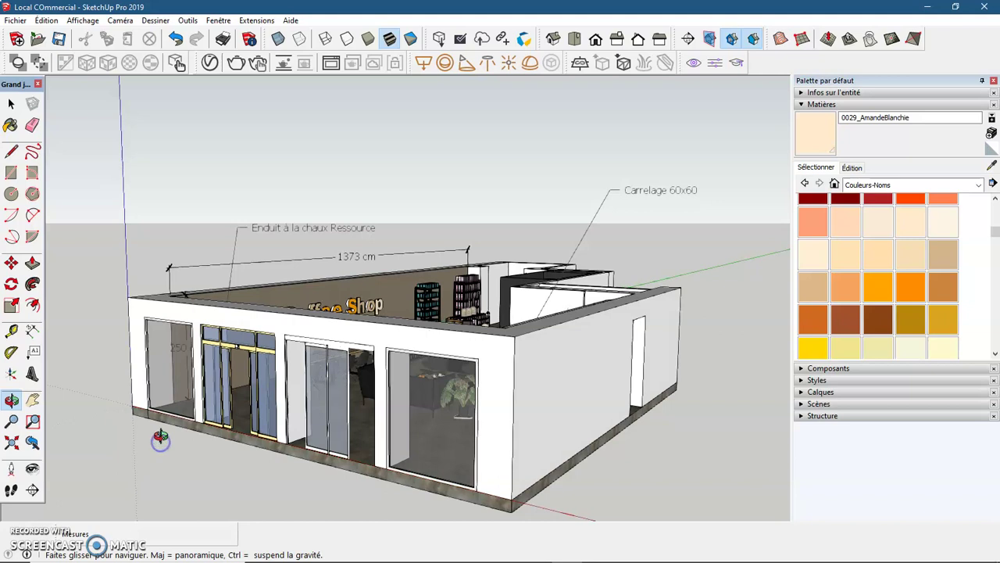
pyautogui.scroll(-3, 160, 439)
pyautogui.scroll(-3, 167, 424)
pyautogui.scroll(-2, 175, 430)
# Orbit above the front corner to reveal the Coffee Shop letters on the inner wall
pyautogui.moveTo(247, 464)
pyautogui.mouseDown()
pyautogui.moveTo(101, 445)
pyautogui.moveTo(357, 475)
pyautogui.moveTo(526, 435)
pyautogui.moveTo(480, 374)
pyautogui.mouseUp()
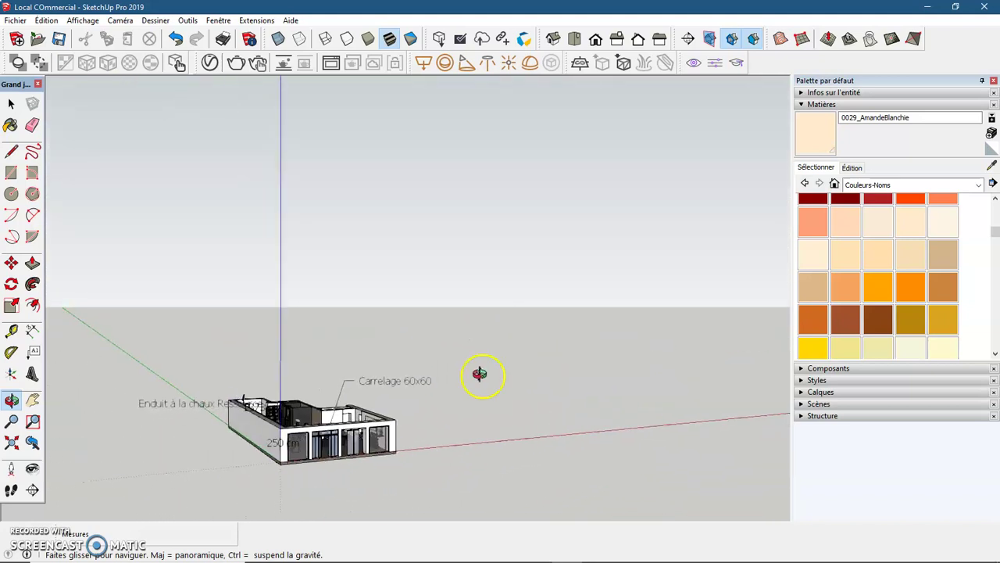
pyautogui.moveTo(424, 486)
pyautogui.mouseDown()
pyautogui.moveTo(214, 500)
pyautogui.moveTo(312, 458)
pyautogui.moveTo(301, 420)
pyautogui.moveTo(305, 430)
pyautogui.mouseUp()
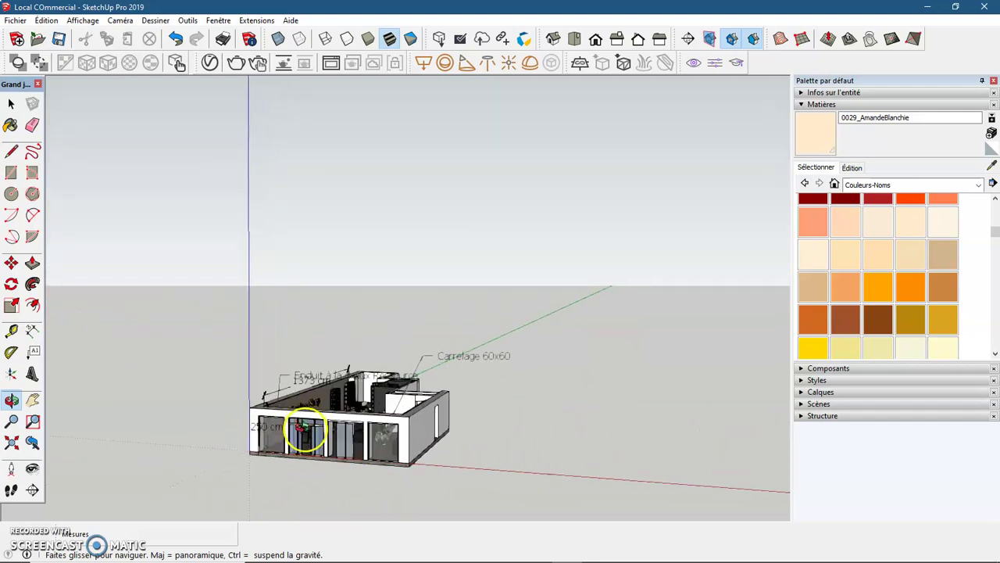
pyautogui.scroll(2, 304, 430)
pyautogui.scroll(2, 313, 435)
pyautogui.scroll(2, 313, 430)
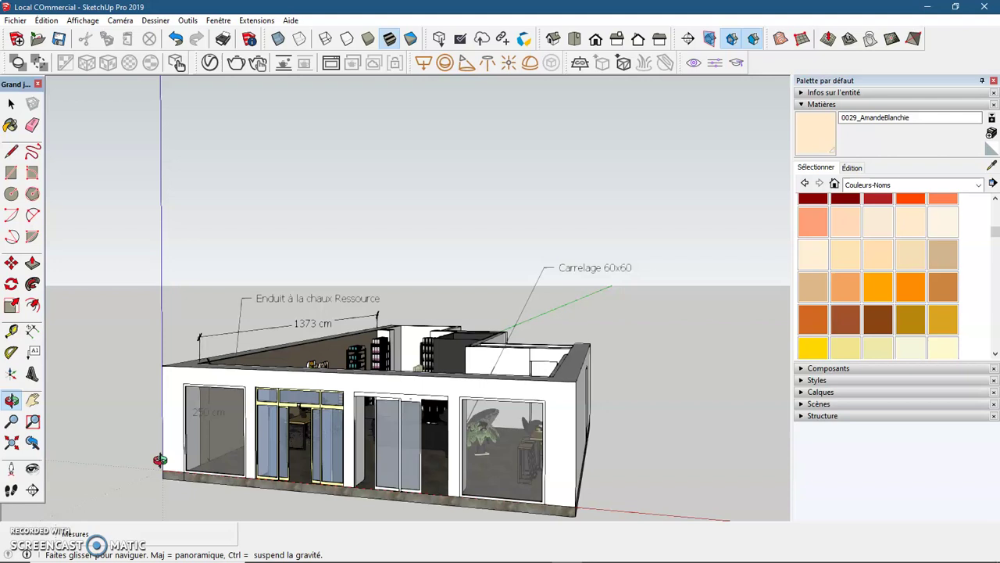
pyautogui.moveTo(159, 459)
pyautogui.mouseDown()
pyautogui.moveTo(357, 454)
pyautogui.moveTo(127, 459)
pyautogui.mouseUp()
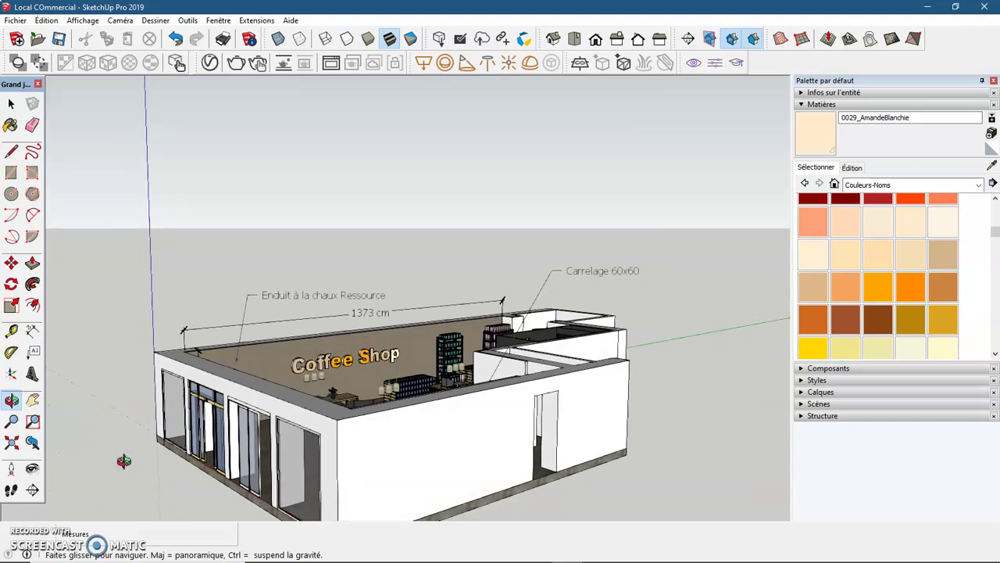
pyautogui.scroll(2, 132, 486)
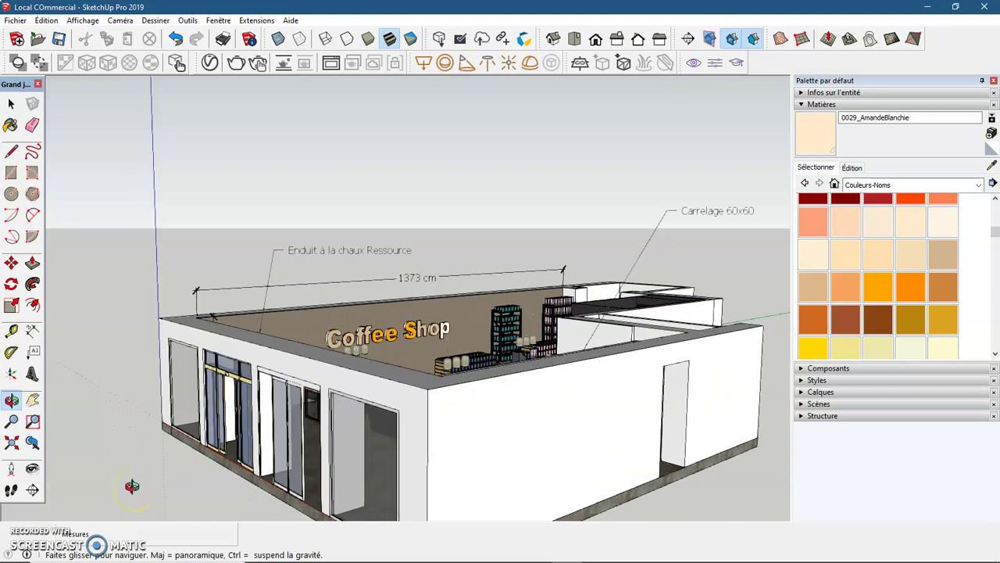
pyautogui.press('space')
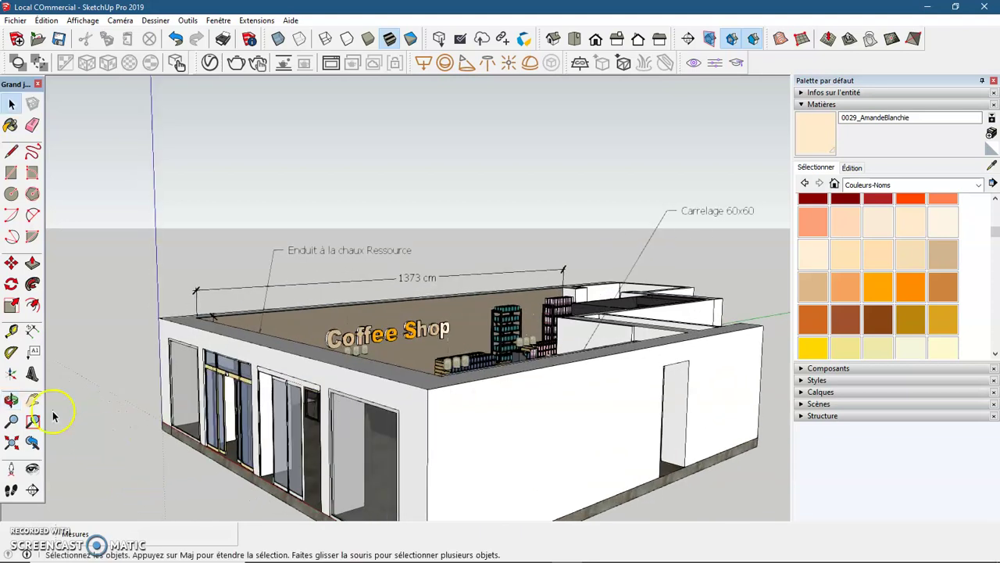
# Pan the building view right and zoom out
pyautogui.click(33, 400)
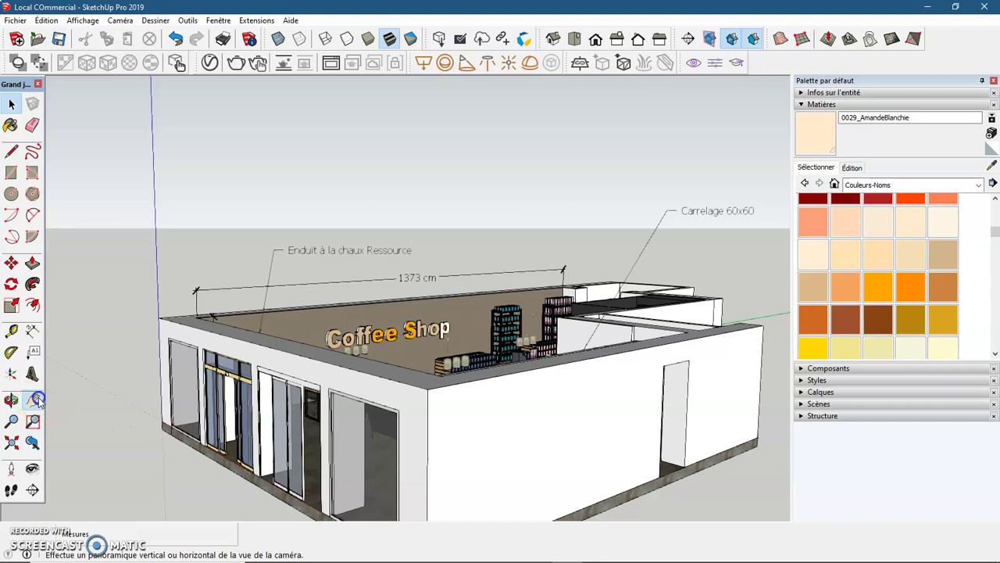
pyautogui.moveTo(123, 425)
pyautogui.mouseDown()
pyautogui.moveTo(251, 425)
pyautogui.moveTo(152, 398)
pyautogui.moveTo(272, 411)
pyautogui.moveTo(219, 409)
pyautogui.moveTo(150, 357)
pyautogui.moveTo(171, 295)
pyautogui.moveTo(163, 414)
pyautogui.mouseUp()
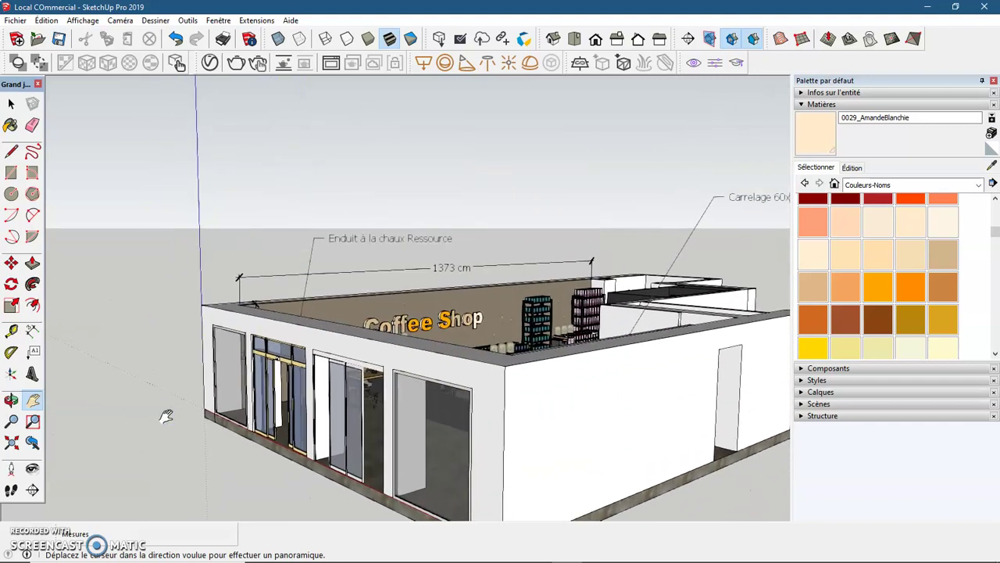
pyautogui.press('space')
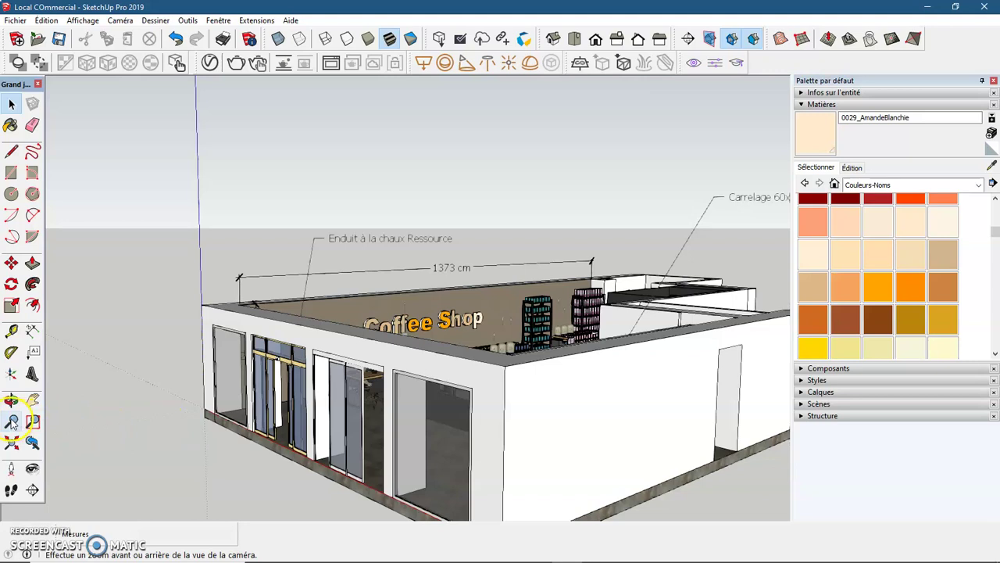
pyautogui.click(12, 421)
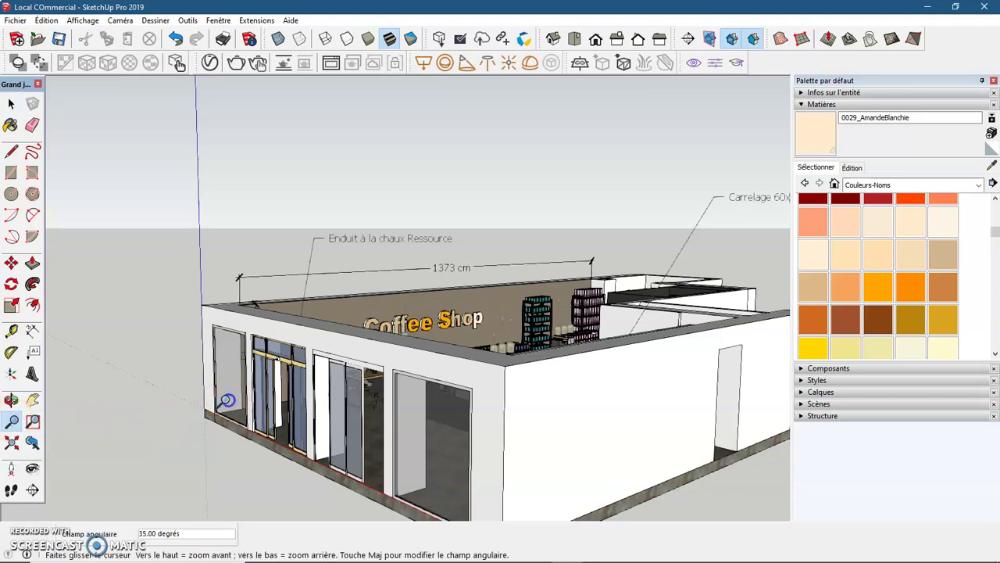
pyautogui.moveTo(233, 398)
pyautogui.mouseDown()
pyautogui.moveTo(251, 440)
pyautogui.moveTo(164, 369)
pyautogui.mouseUp()
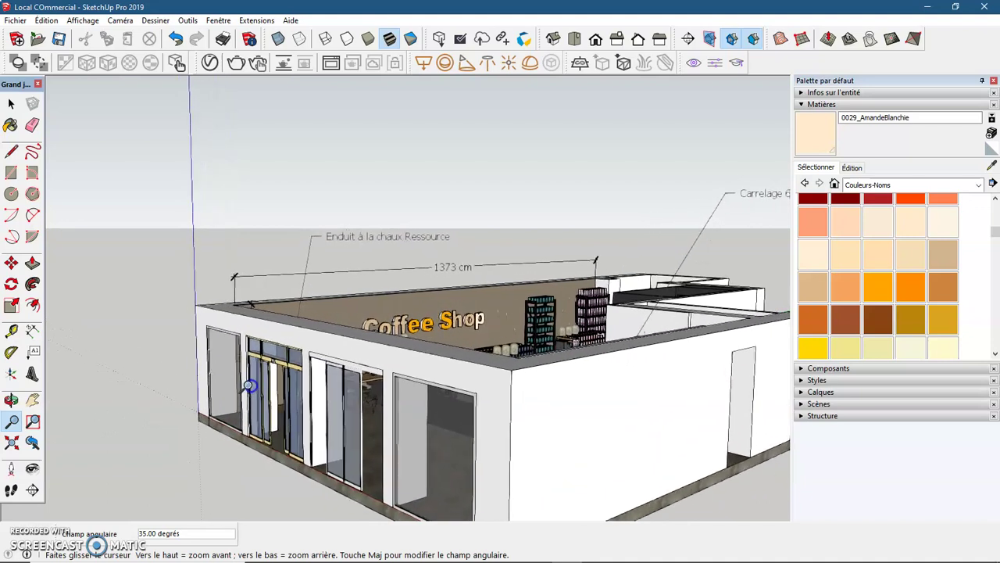
# Zoom Window onto the storefront's lower front, then Zoom Extents to fit the whole model
pyautogui.click(34, 423)
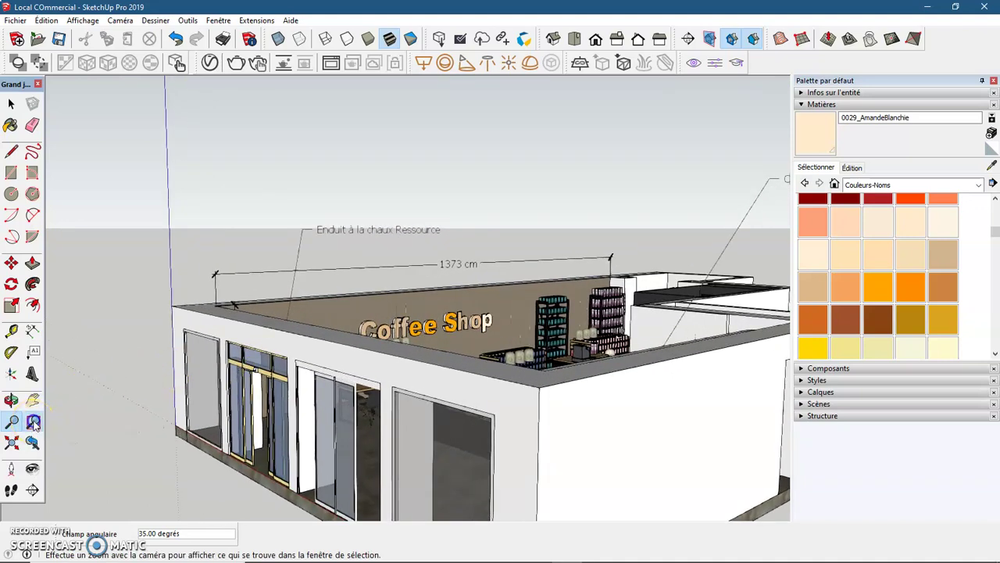
pyautogui.moveTo(133, 271); pyautogui.dragTo(332, 508)
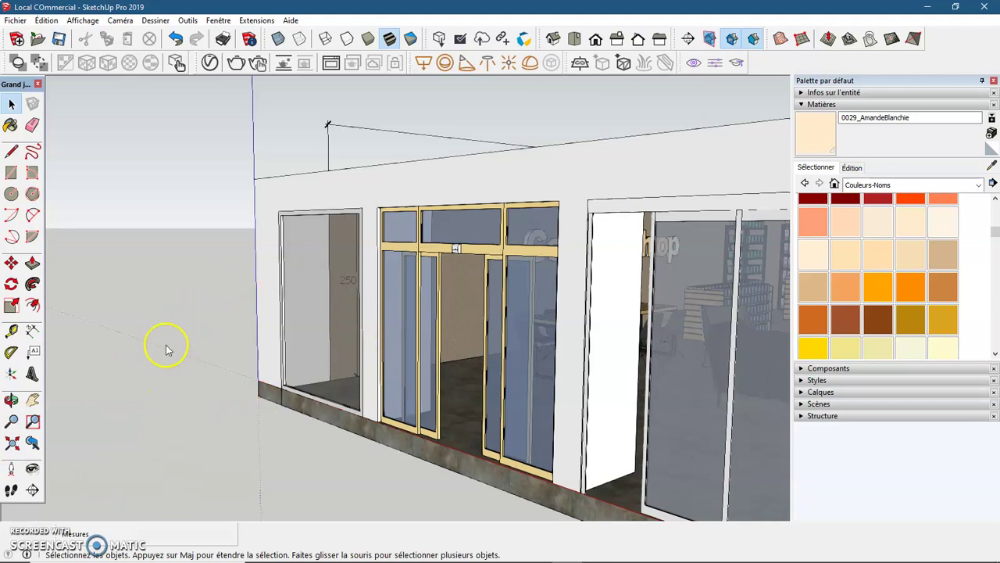
pyautogui.click(12, 444)
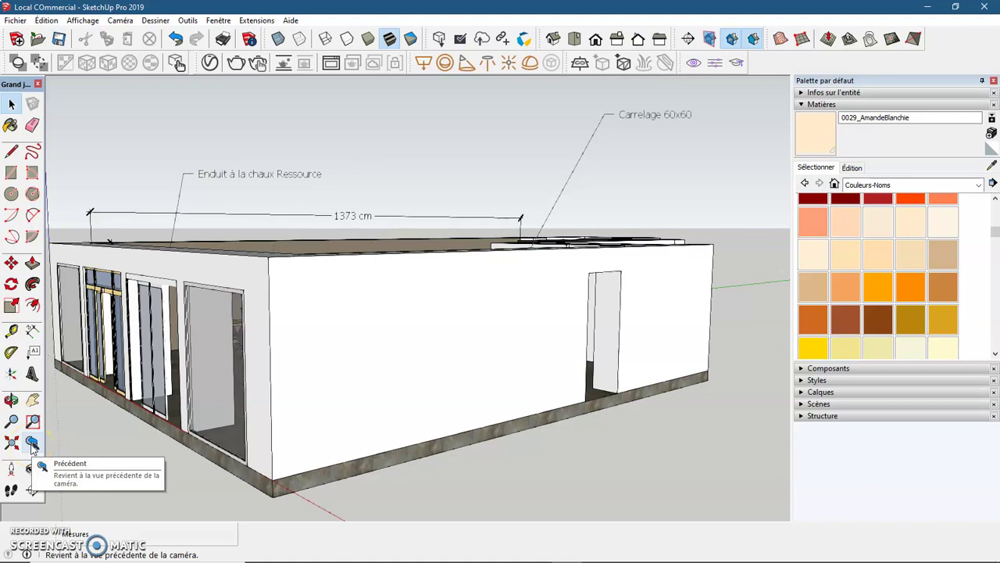
# Return to the previous view and orbit higher to look down over the walls
pyautogui.click(32, 444)
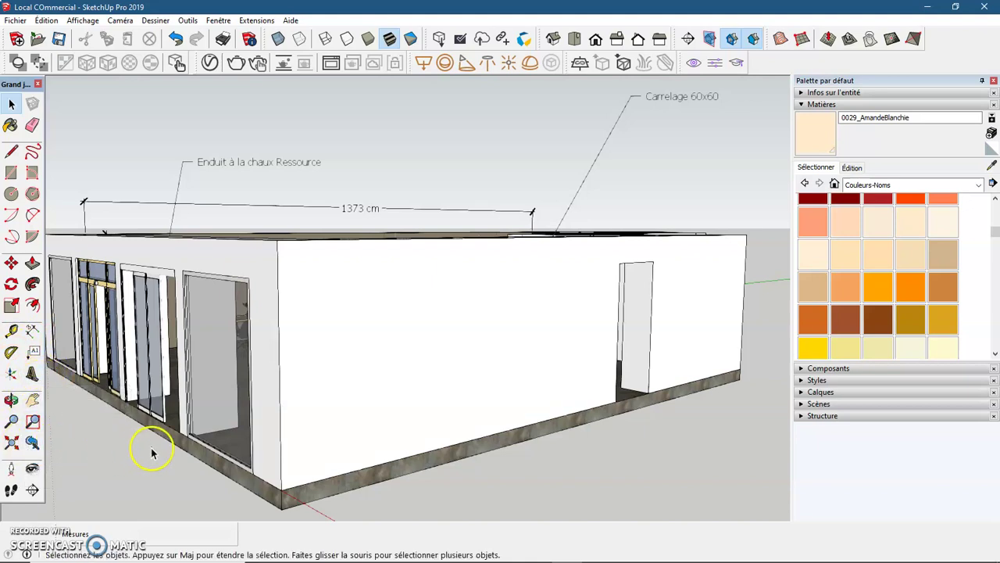
pyautogui.moveTo(153, 449); pyautogui.dragTo(136, 461, button='middle')
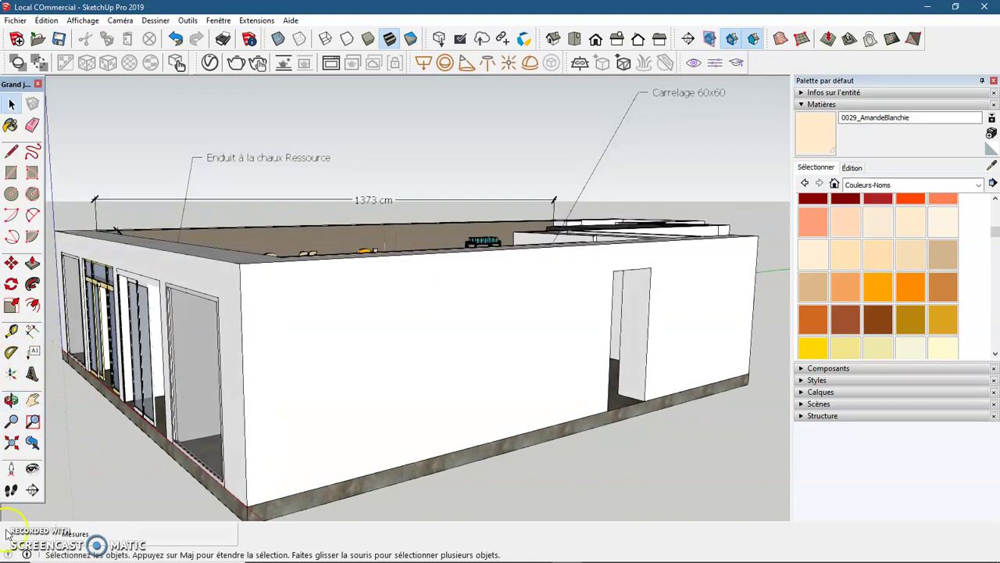